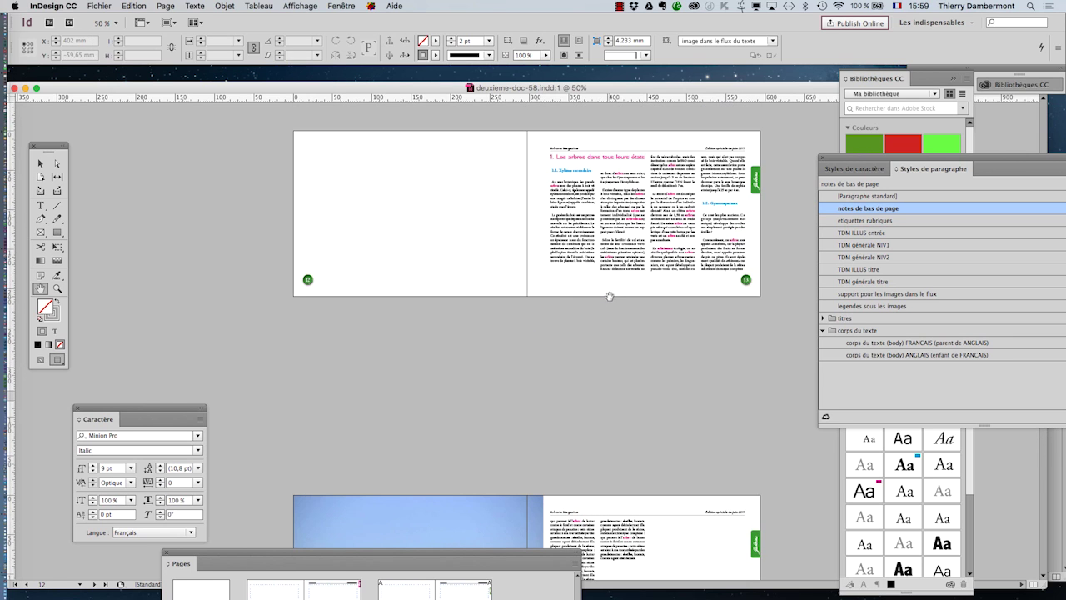
# - Show the document in normal screen mode and go to the spread with the yellow gear background
pyautogui.click(41, 359)
pyautogui.scroll(3, 737, 295)
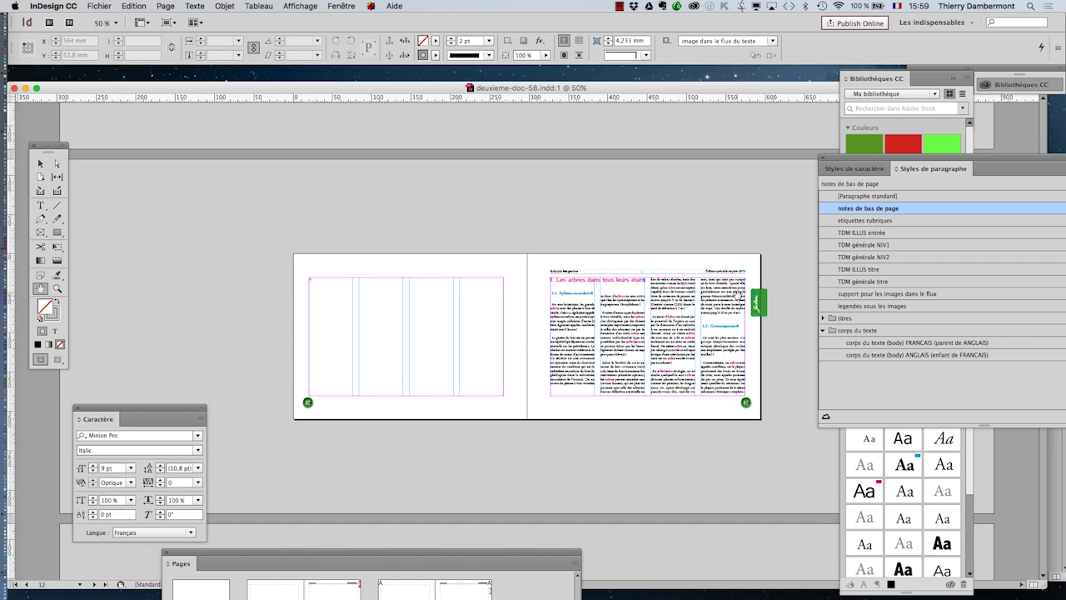
pyautogui.scroll(6, 738, 293)
pyautogui.scroll(1, 737, 293)
pyautogui.scroll(8, 738, 293)
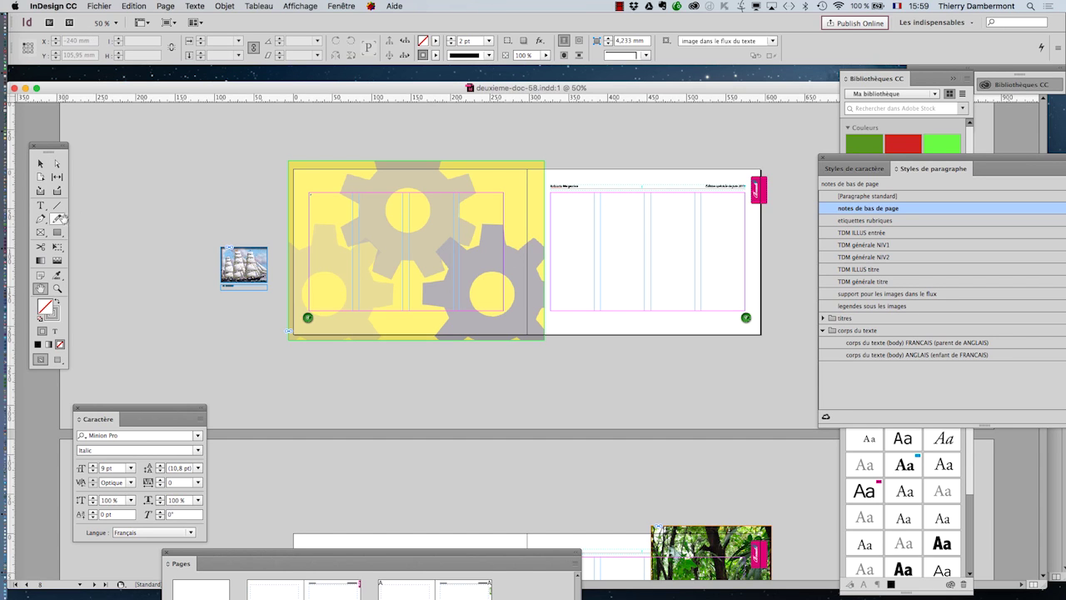
# - Switch to Firefox and open a new browser tab
pyautogui.press('super+Tab')
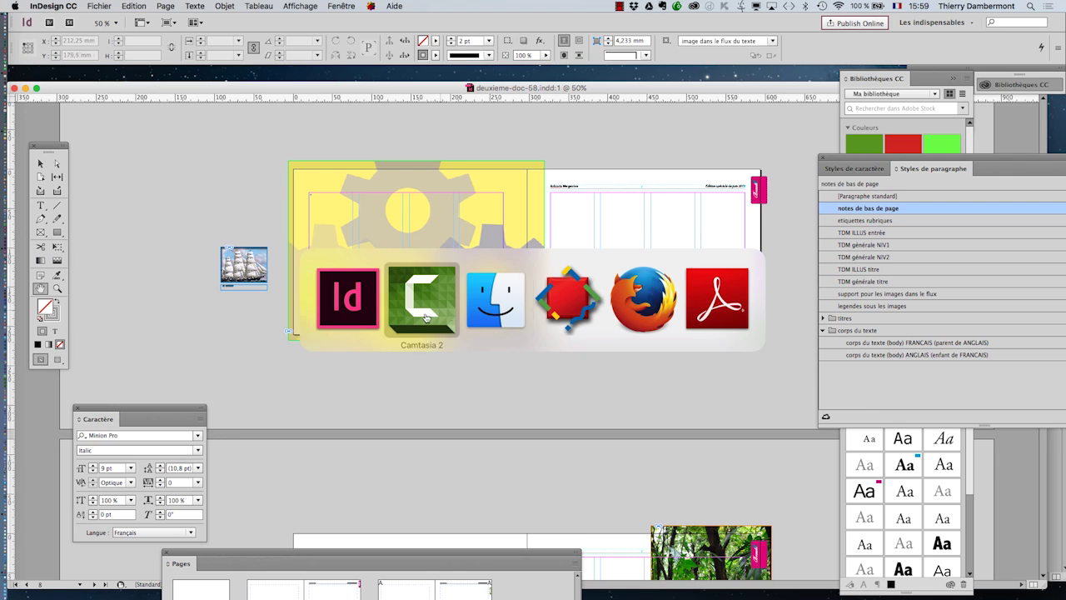
pyautogui.press('super+Tab')
pyautogui.press('super+Tab')
pyautogui.press('super+Tab')
pyautogui.click(77, 6)
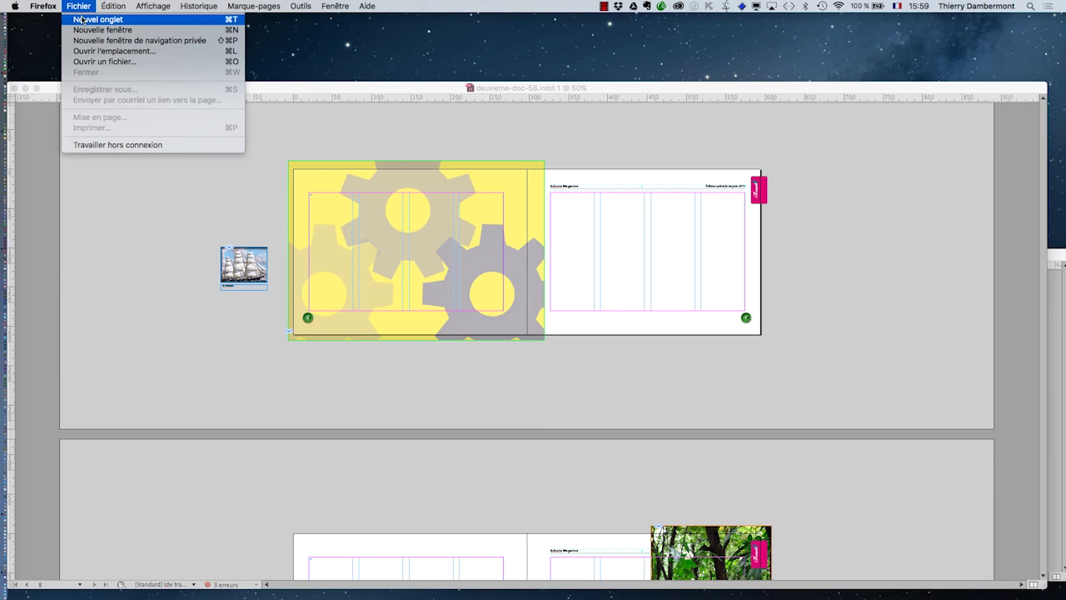
# - Search Google for bird "public domain" and display the image results
pyautogui.click(667, 287)
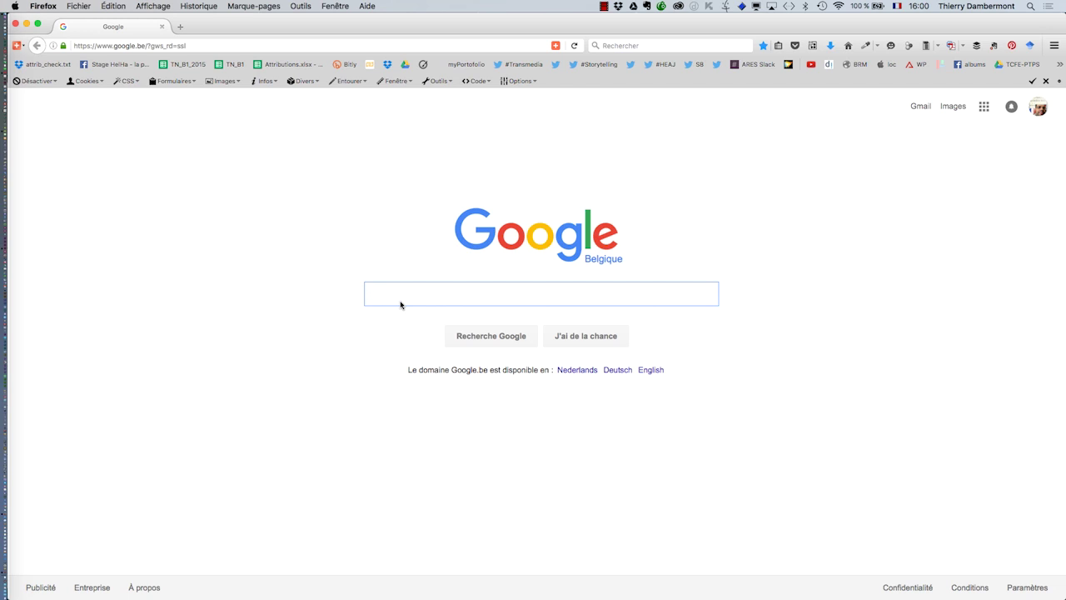
pyautogui.write('b')
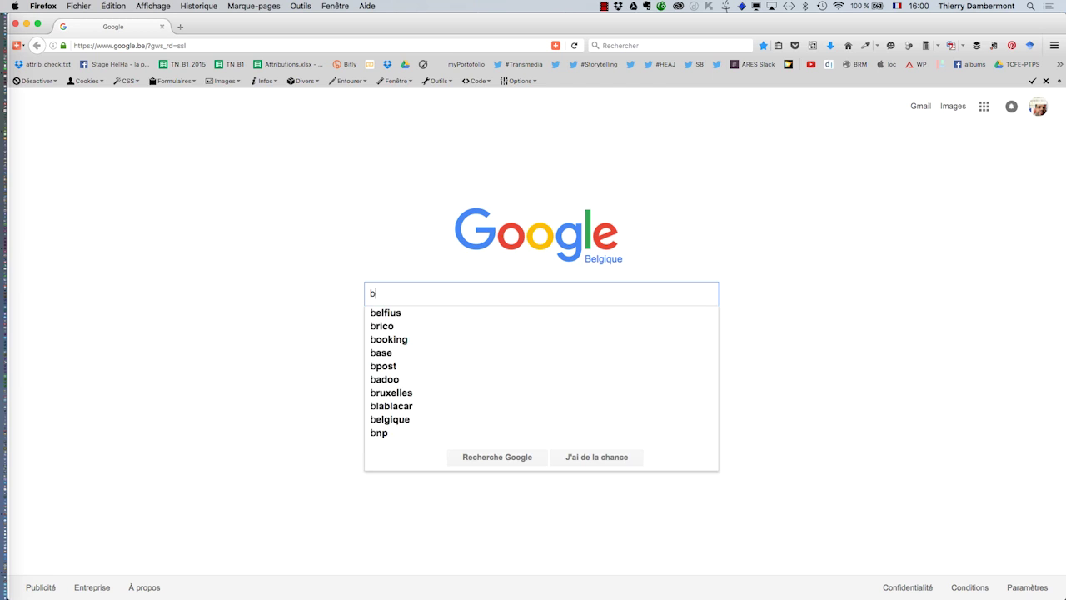
pyautogui.write('ird "pu')
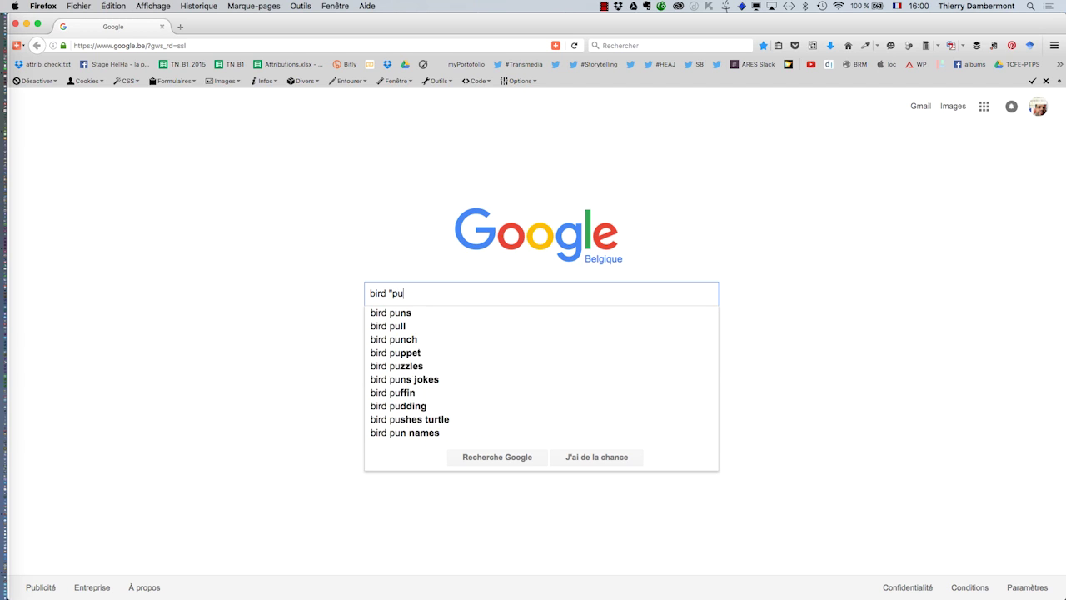
pyautogui.write('blic domain"')
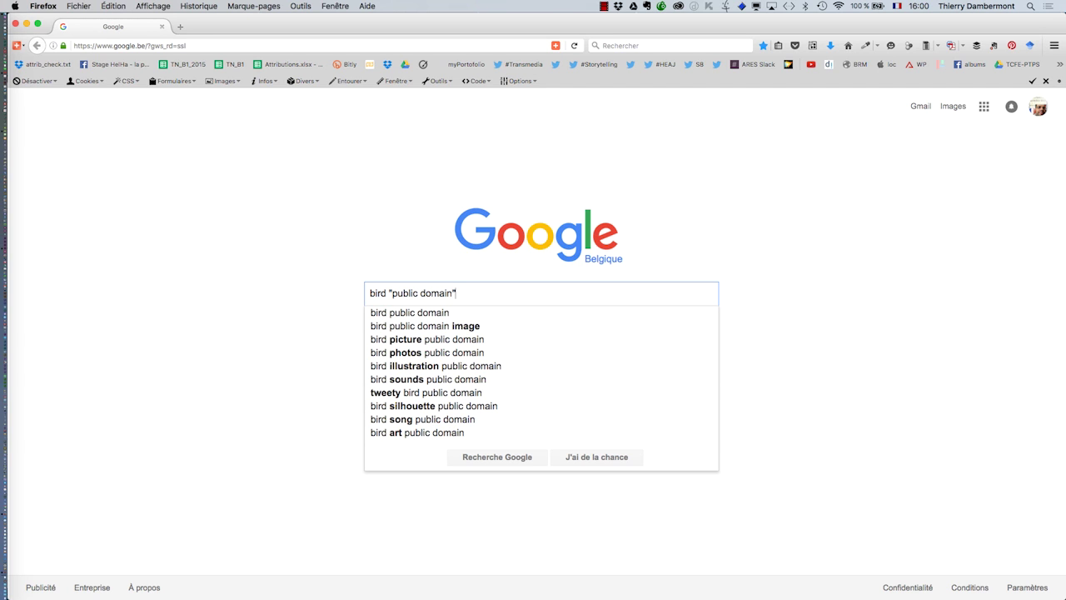
pyautogui.press('Return')
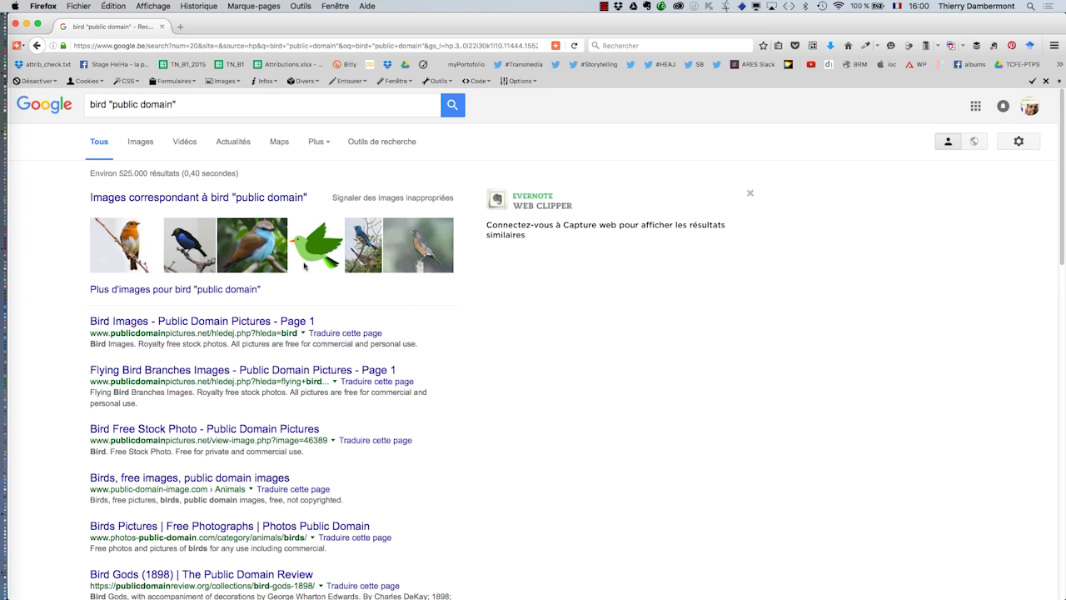
pyautogui.click(141, 141)
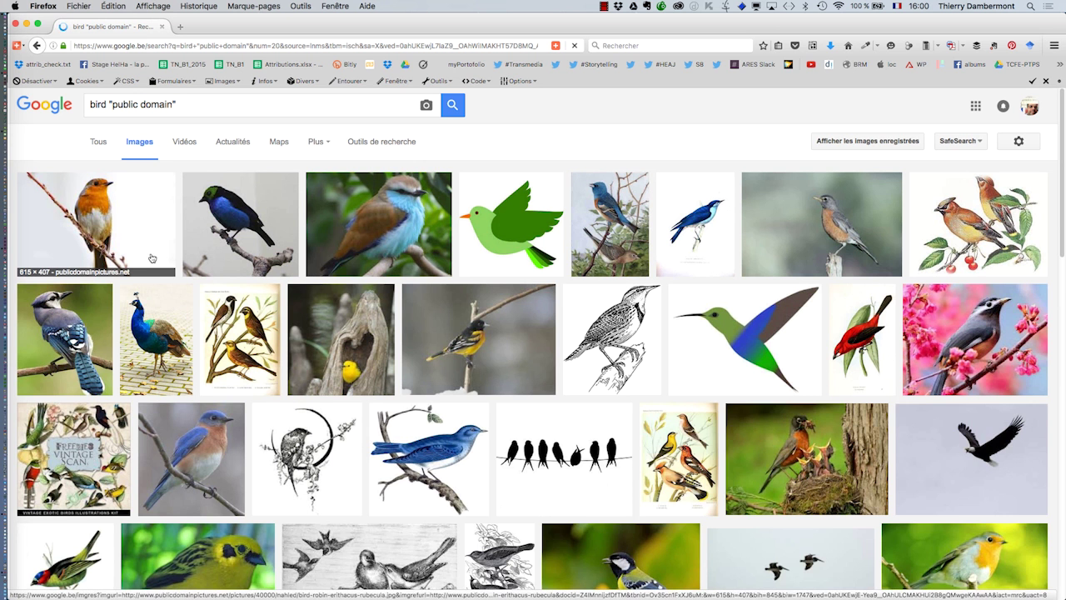
# - Open the robin photo at its source and save it as bird-robin-erithacus-rubecula.jpg in the ID-premier-jour folder
pyautogui.keyDown('super'); pyautogui.click(107, 216); pyautogui.keyUp('super')
pyautogui.click(237, 31)
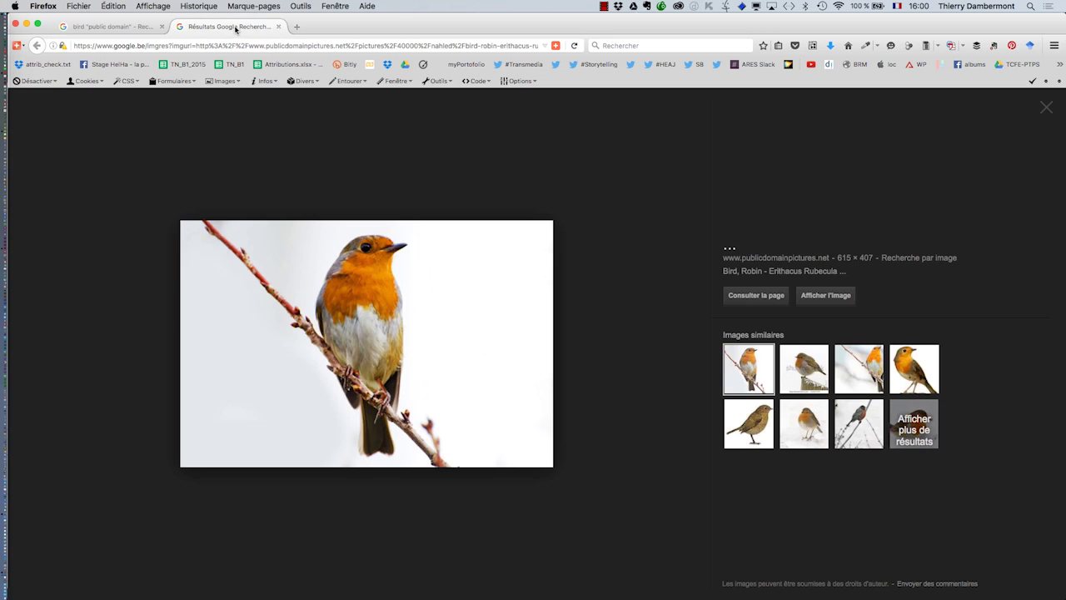
pyautogui.click(833, 295)
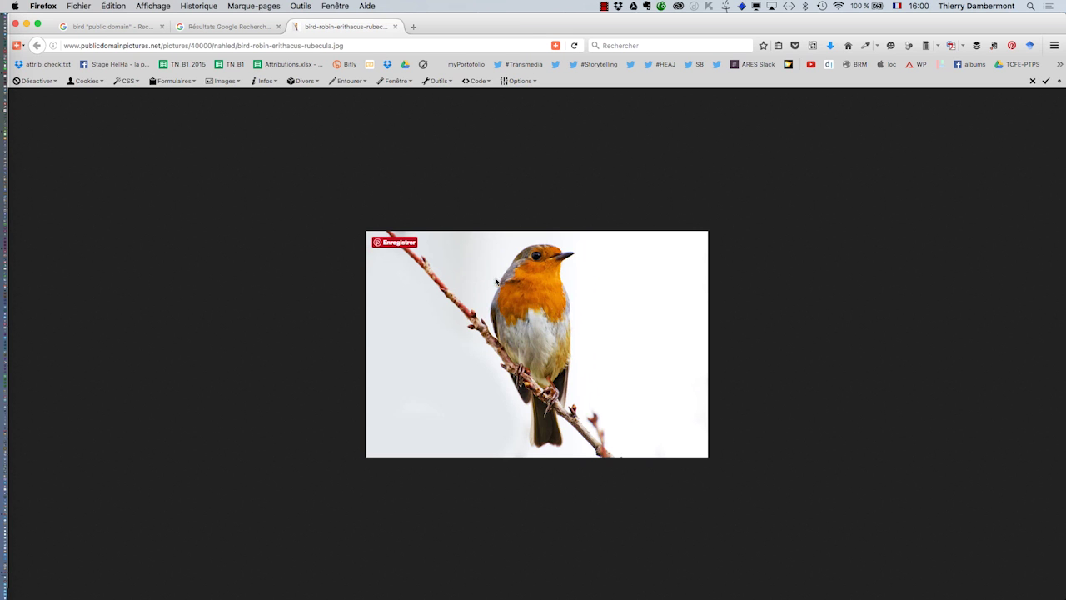
pyautogui.rightClick(496, 275)
pyautogui.click(549, 309)
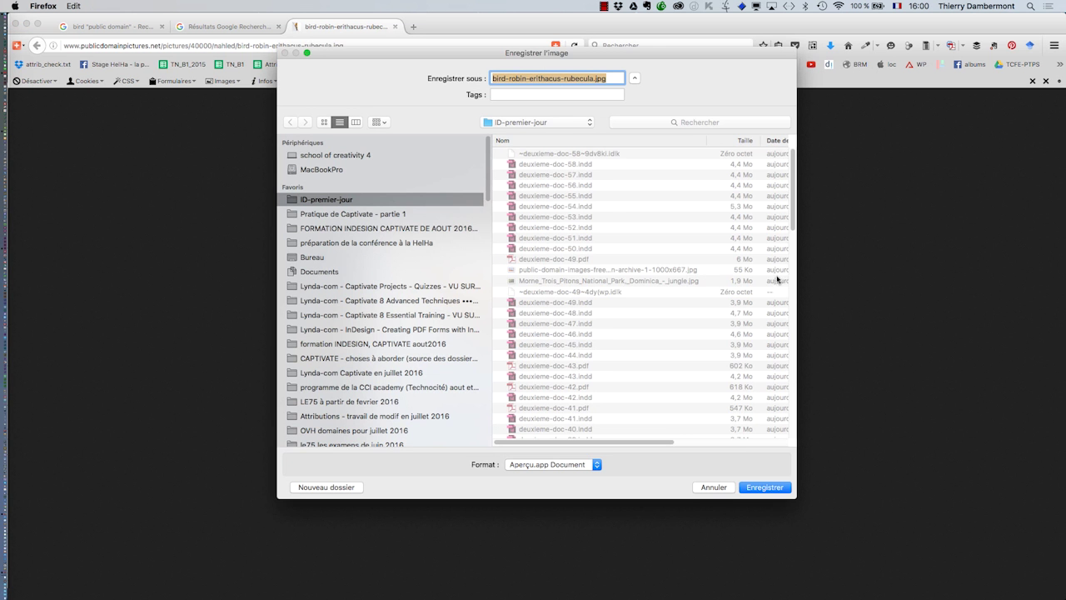
pyautogui.click(767, 484)
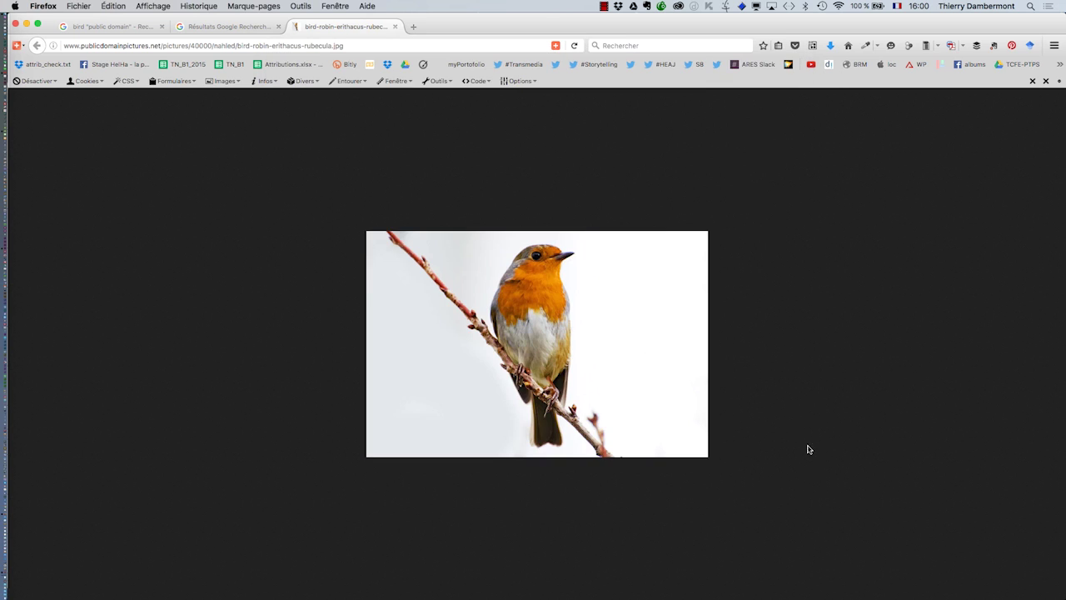
# - Switch back to InDesign and place bird-robin-erithacus-rubecula.jpg on the pasteboard above the ship image, about 69 by 46 mm
pyautogui.click(27, 25)
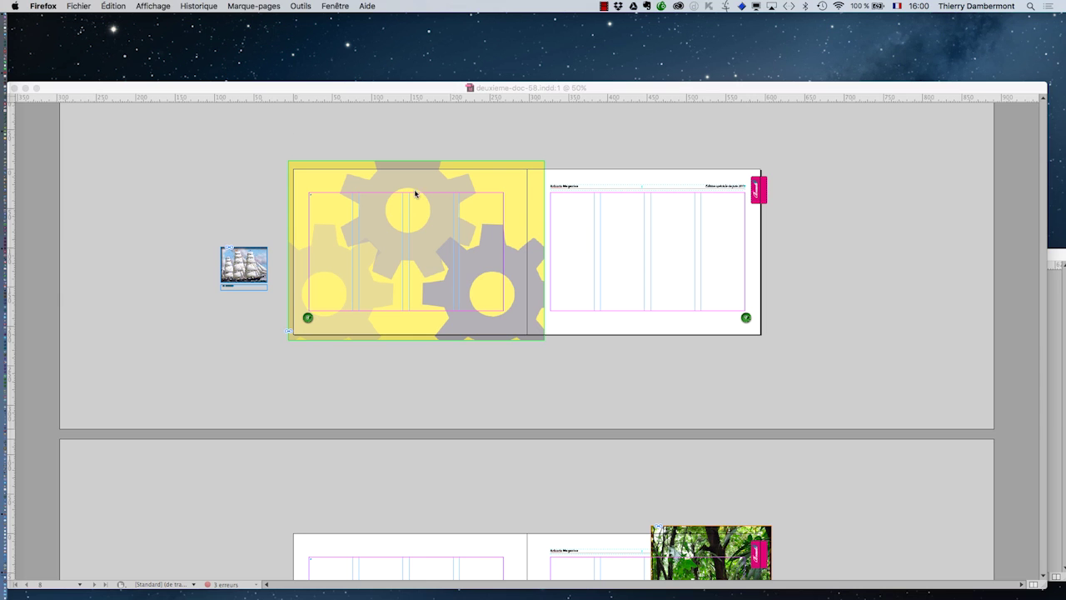
pyautogui.click(297, 397)
pyautogui.click(100, 6)
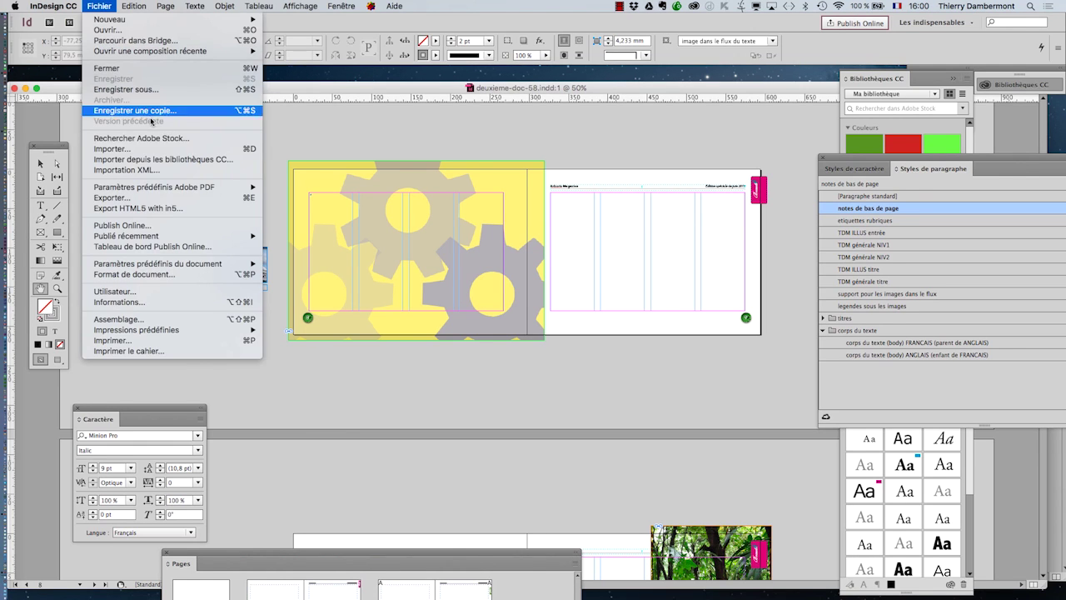
pyautogui.click(125, 150)
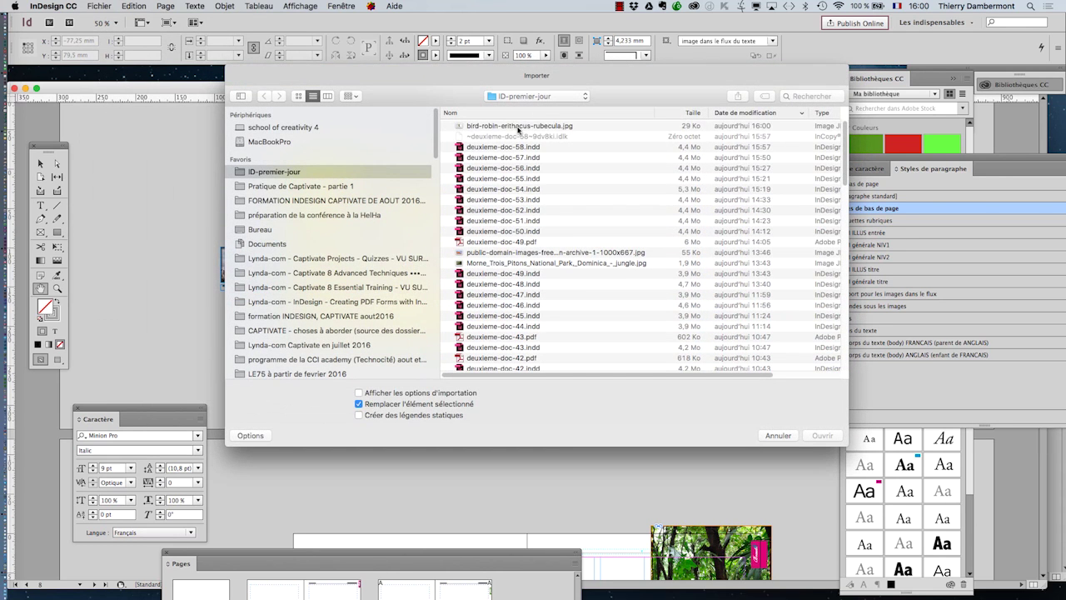
pyautogui.click(519, 126)
pyautogui.click(822, 435)
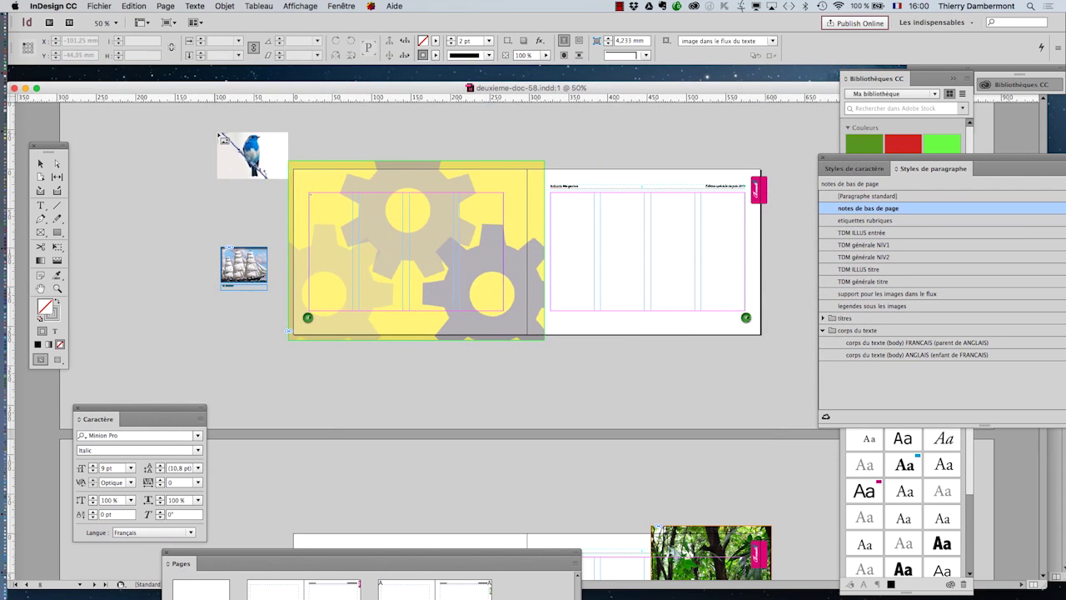
pyautogui.moveTo(218, 134); pyautogui.dragTo(275, 169)
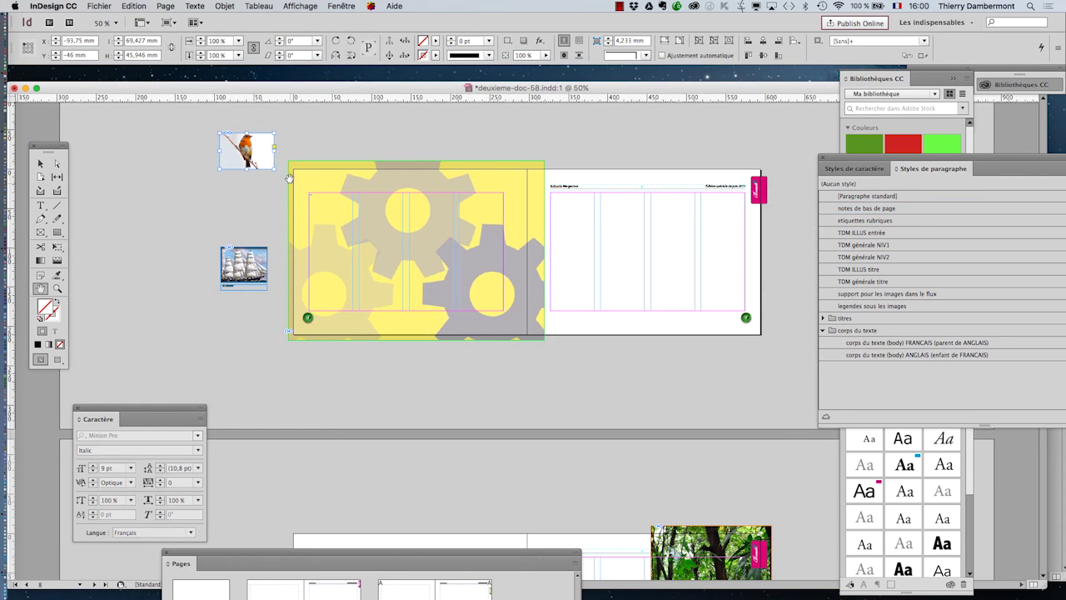
# - View the placed robin image on the pasteboard at 100% zoom and deselect it
pyautogui.press('super+1')
pyautogui.click(41, 164)
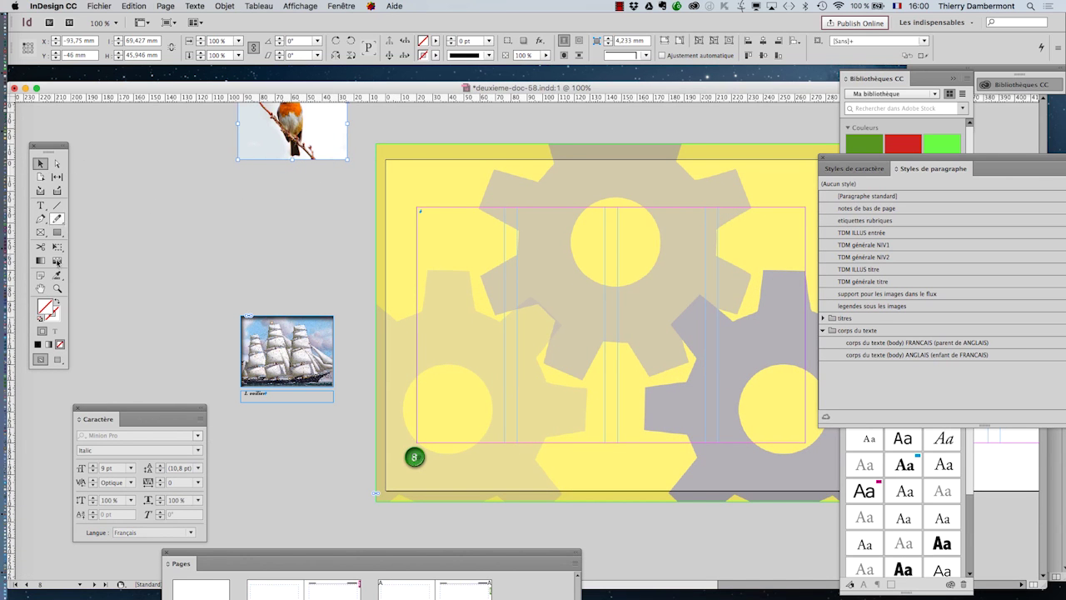
pyautogui.press('h')
pyautogui.moveTo(323, 195); pyautogui.dragTo(269, 259)
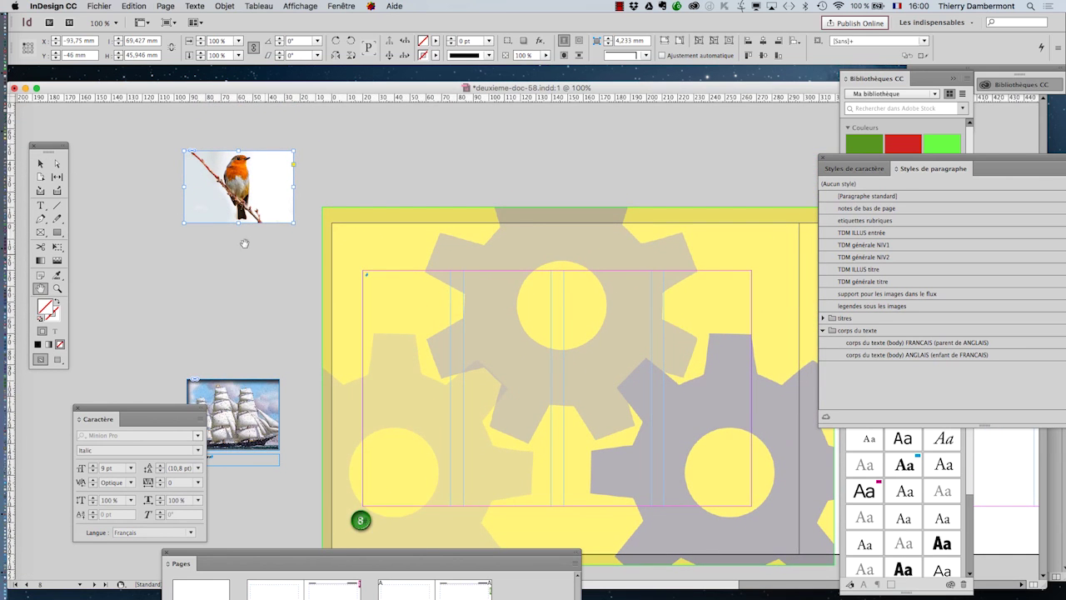
pyautogui.click(41, 164)
pyautogui.click(196, 282)
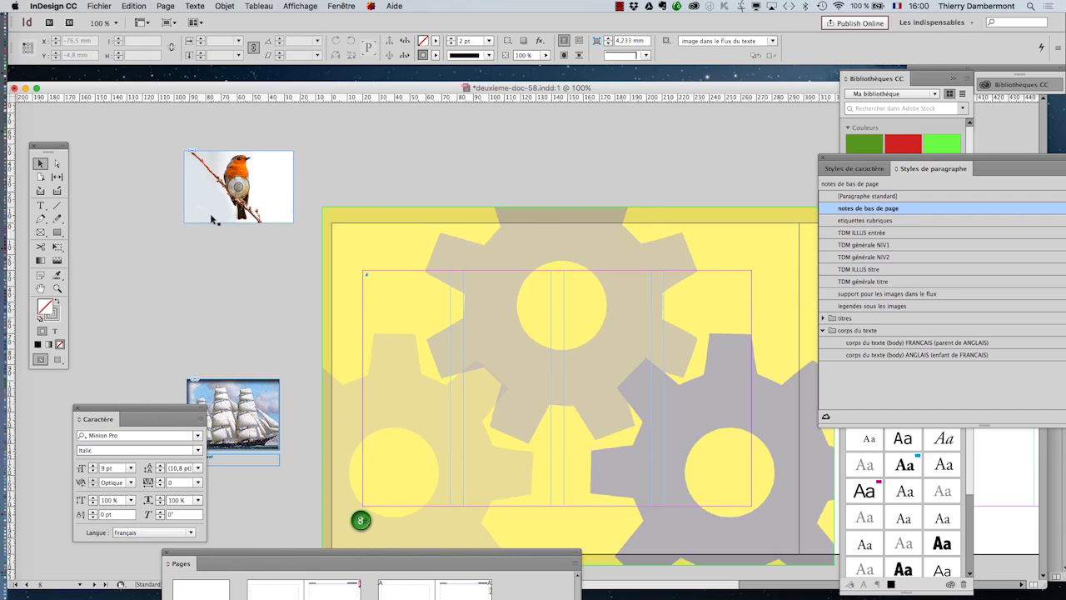
# - Open the document setup (Format de document) and enable its preview (Aperçu)
pyautogui.click(103, 6)
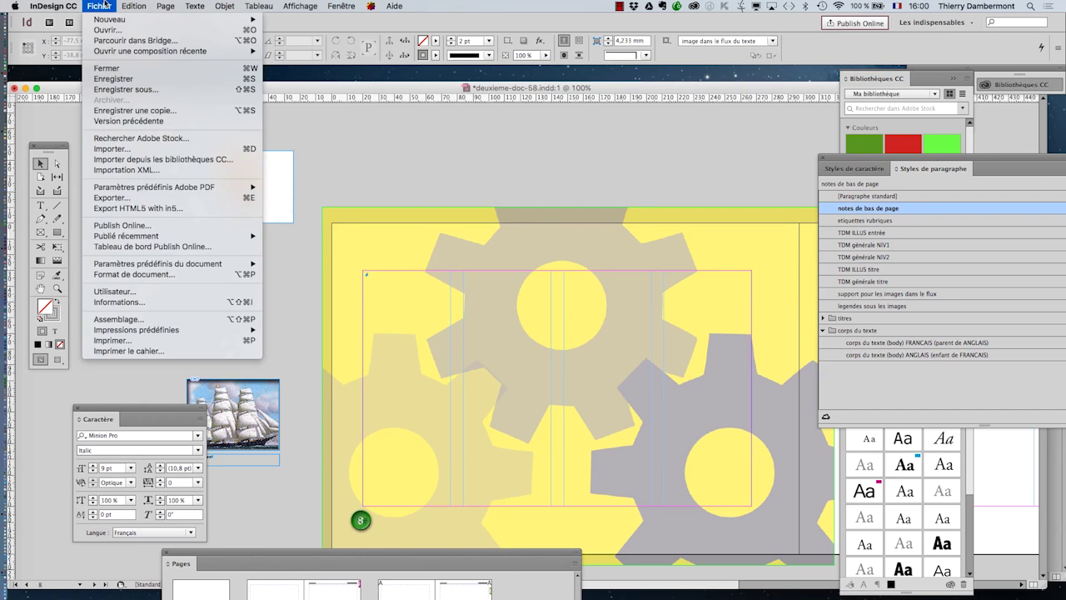
pyautogui.click(167, 275)
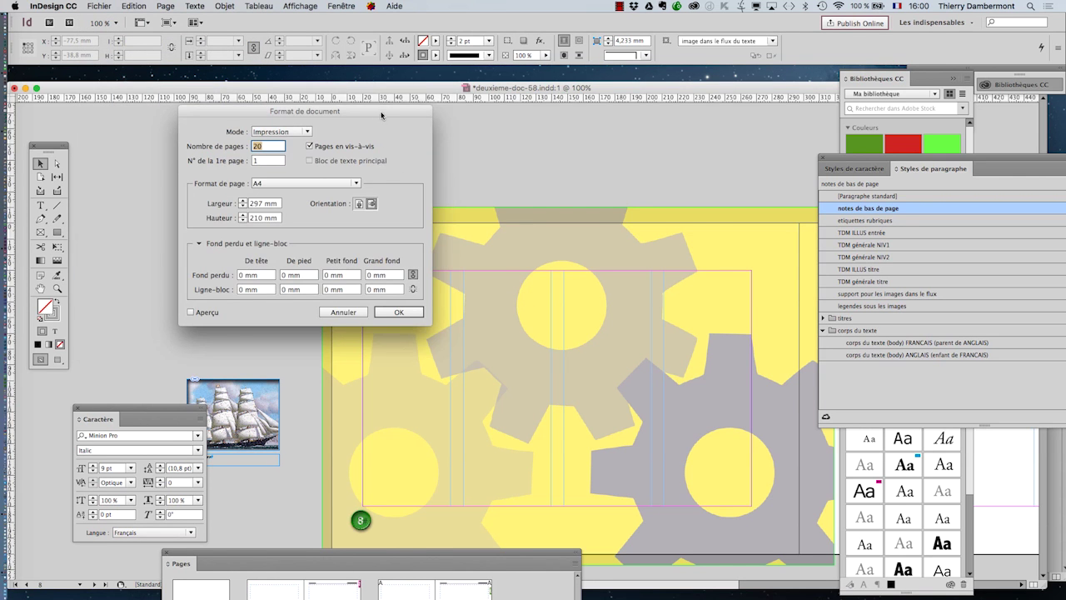
pyautogui.moveTo(381, 115); pyautogui.dragTo(648, 101)
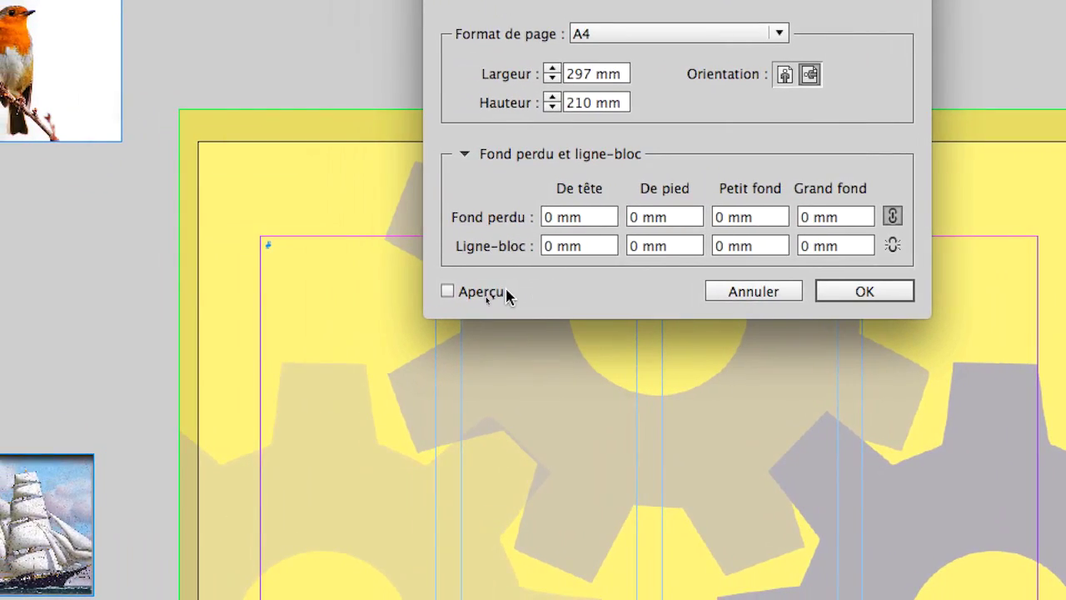
pyautogui.click(495, 298)
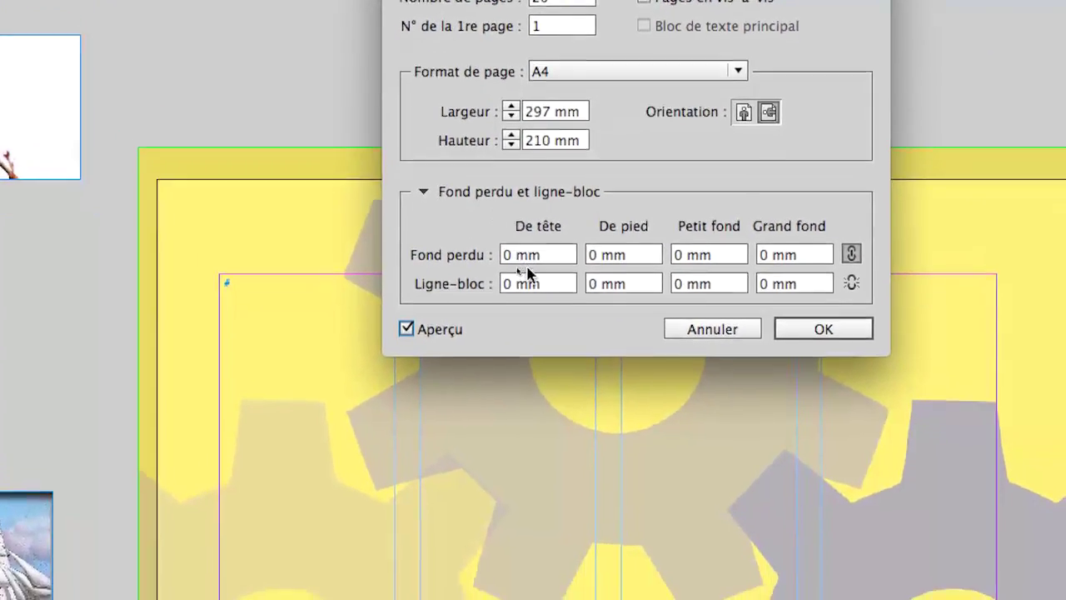
# - Try to set the top slug (Ligne-bloc, De tête) to 200 mm
pyautogui.doubleClick(497, 266)
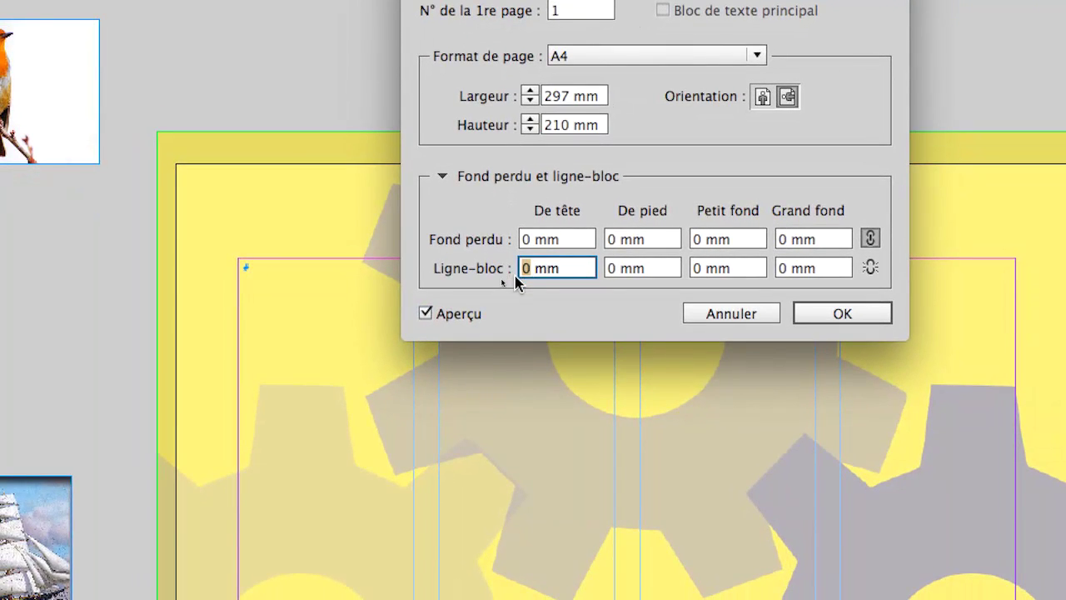
pyautogui.write('15')
pyautogui.press('BackSpace')
pyautogui.press('BackSpace')
pyautogui.write('200')
pyautogui.press('Tab')
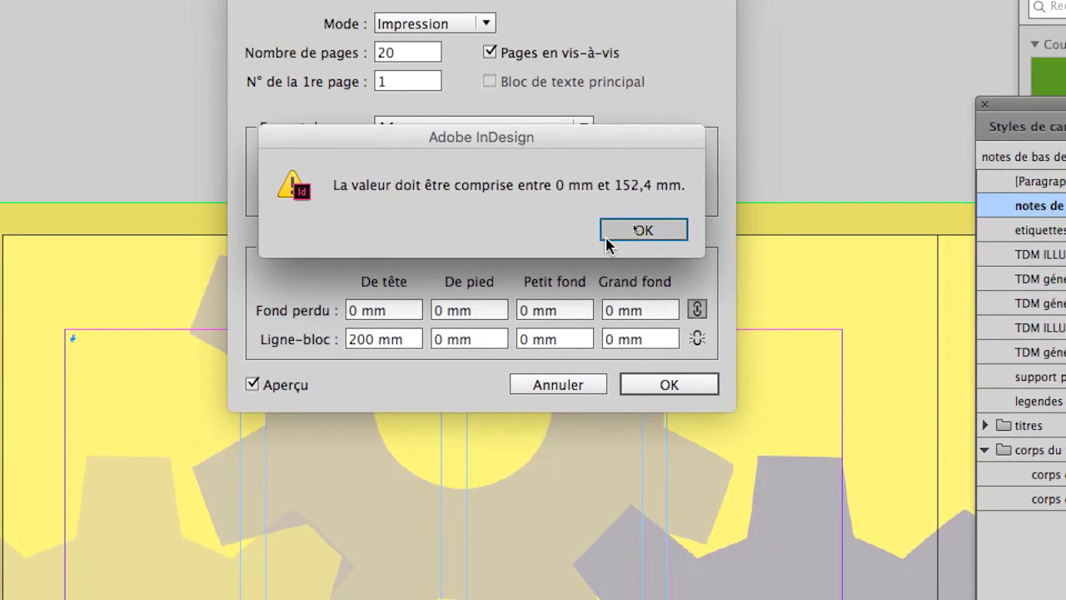
pyautogui.click(816, 158)
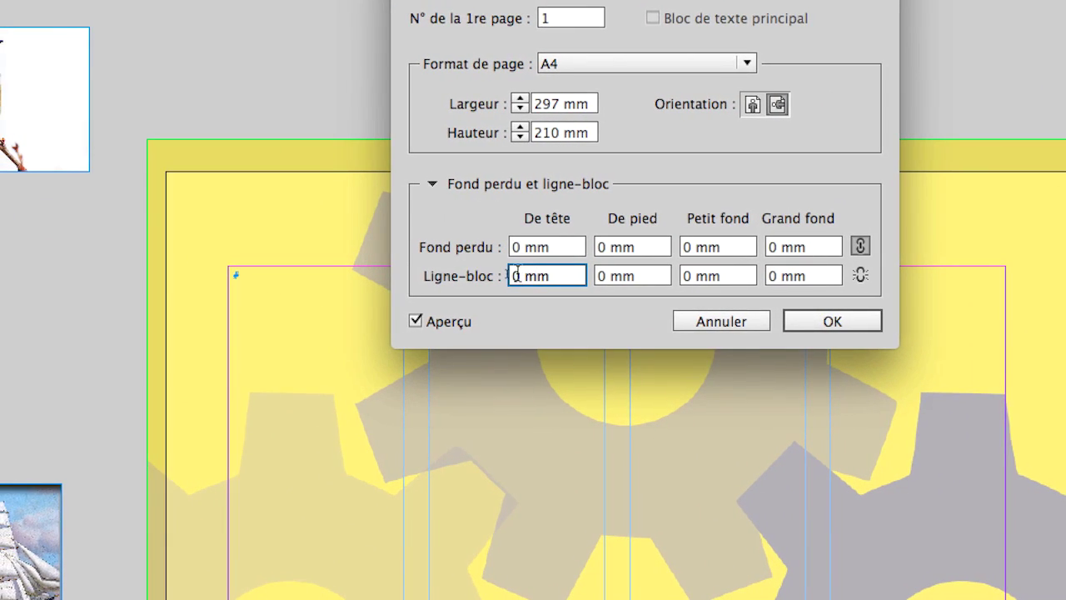
# - Set the slug (Ligne-bloc) to 152 mm on all four sides with linked values and apply the document setup
pyautogui.moveTo(410, 319); pyautogui.dragTo(392, 320)
pyautogui.write('152')
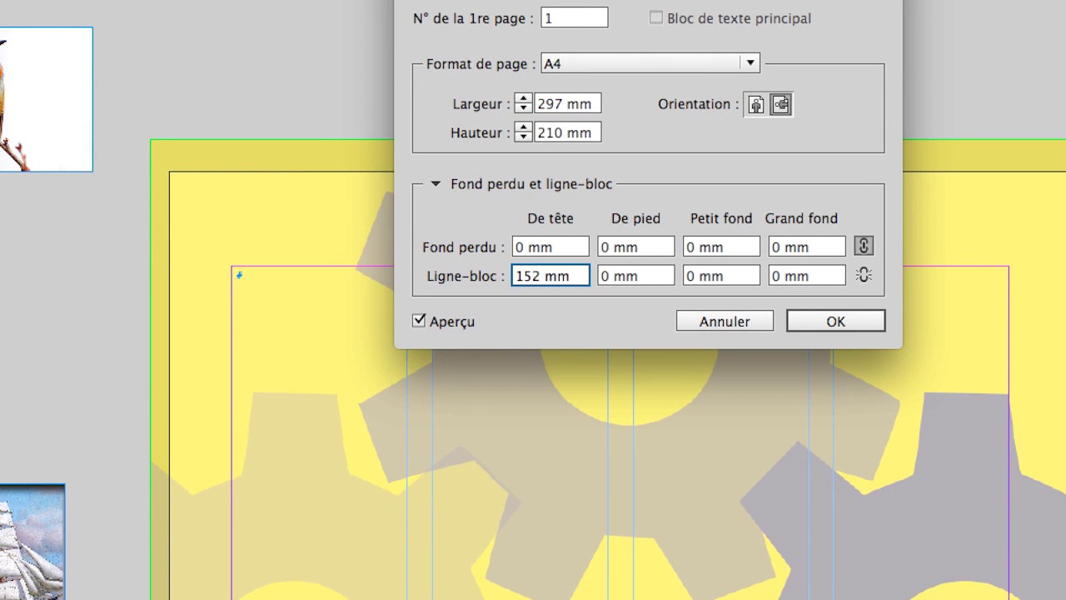
pyautogui.press('Tab')
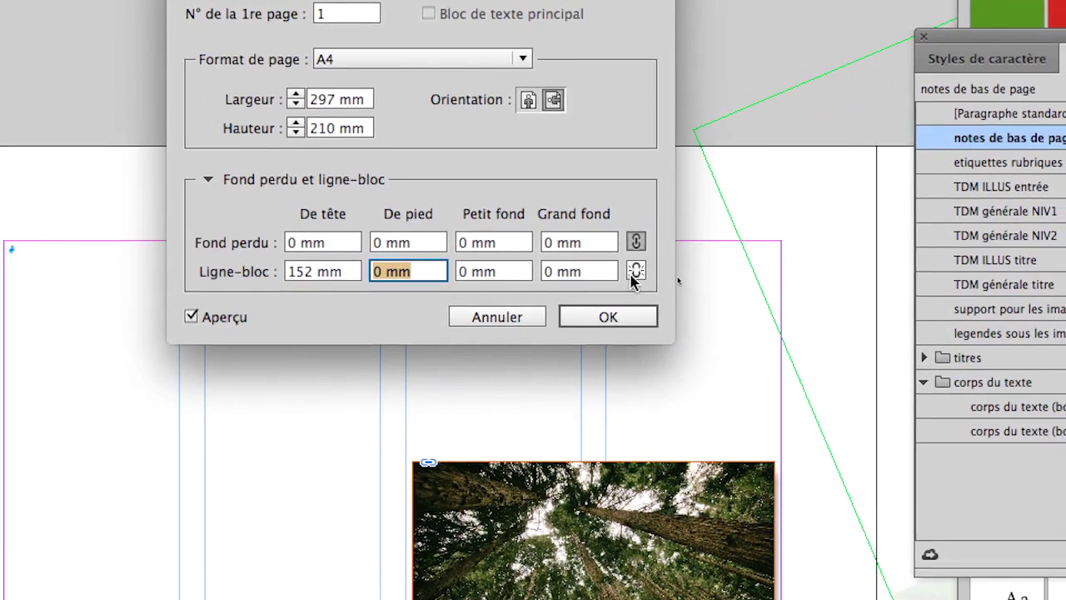
pyautogui.click(863, 275)
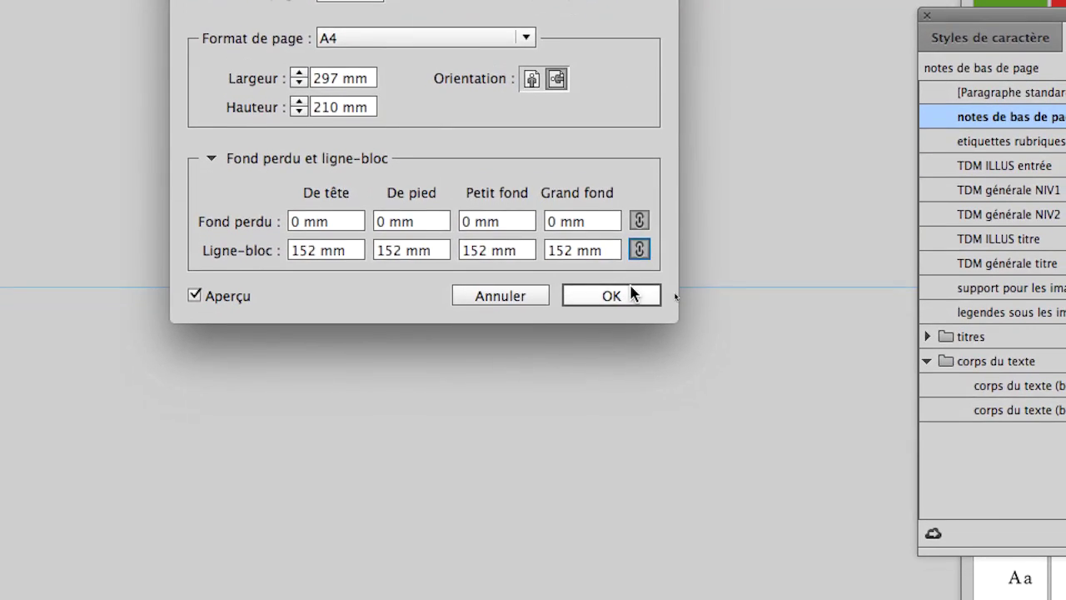
pyautogui.click(668, 316)
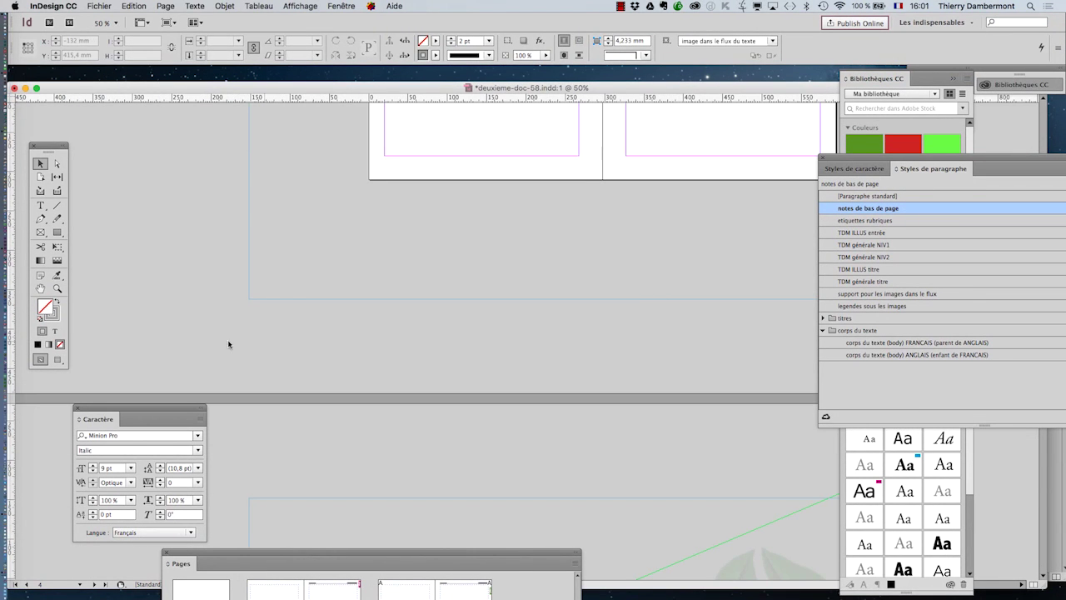
# - Zoom out to 25% and examine the slug area around the document's spreads
pyautogui.click(40, 288)
pyautogui.press('super+minus')
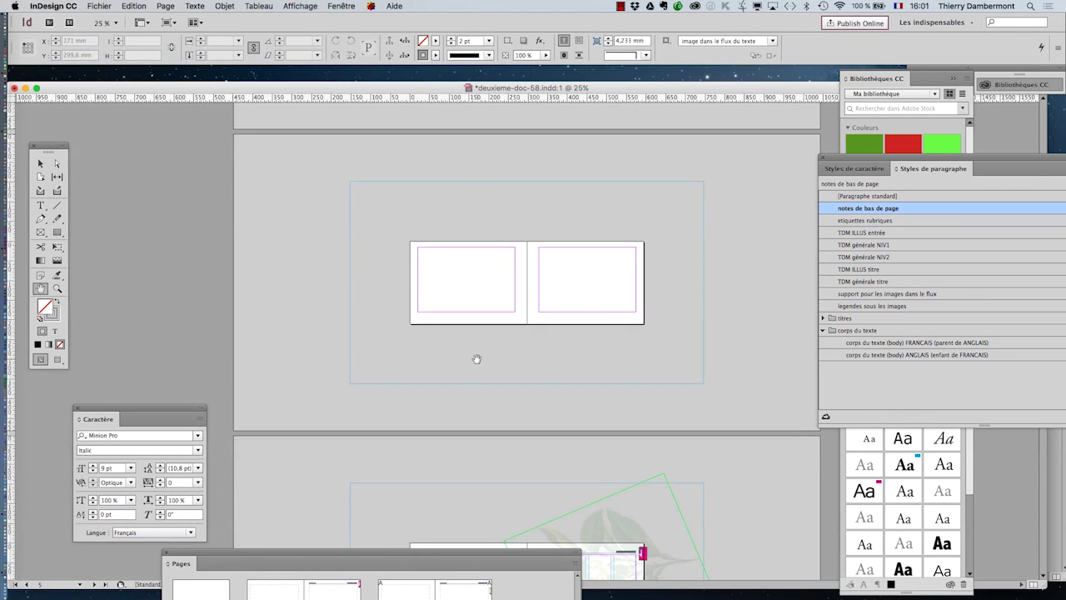
pyautogui.scroll(-1, 512, 328)
pyautogui.scroll(-5, 558, 422)
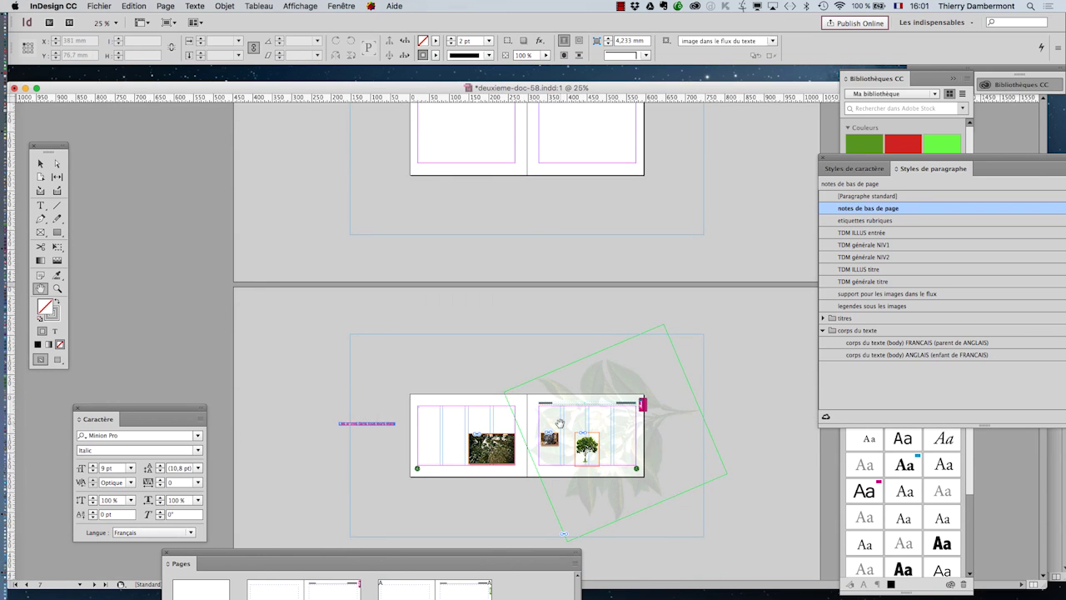
# - Move the robin image on the gear spread's pasteboard so it straddles the upper-left corner of the slug area
pyautogui.scroll(-10, 559, 423)
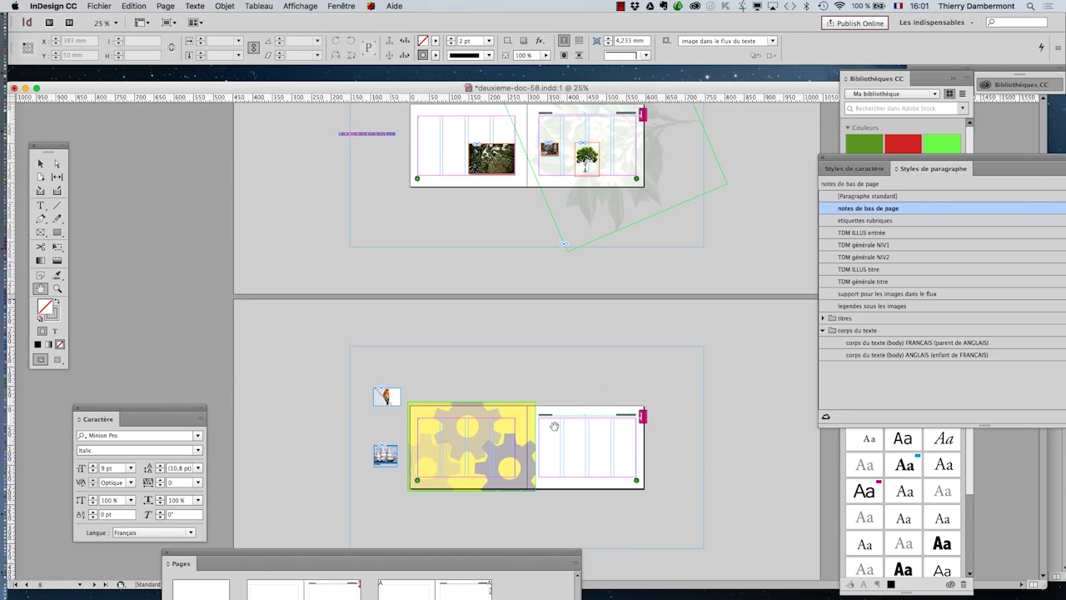
pyautogui.scroll(2, 402, 419)
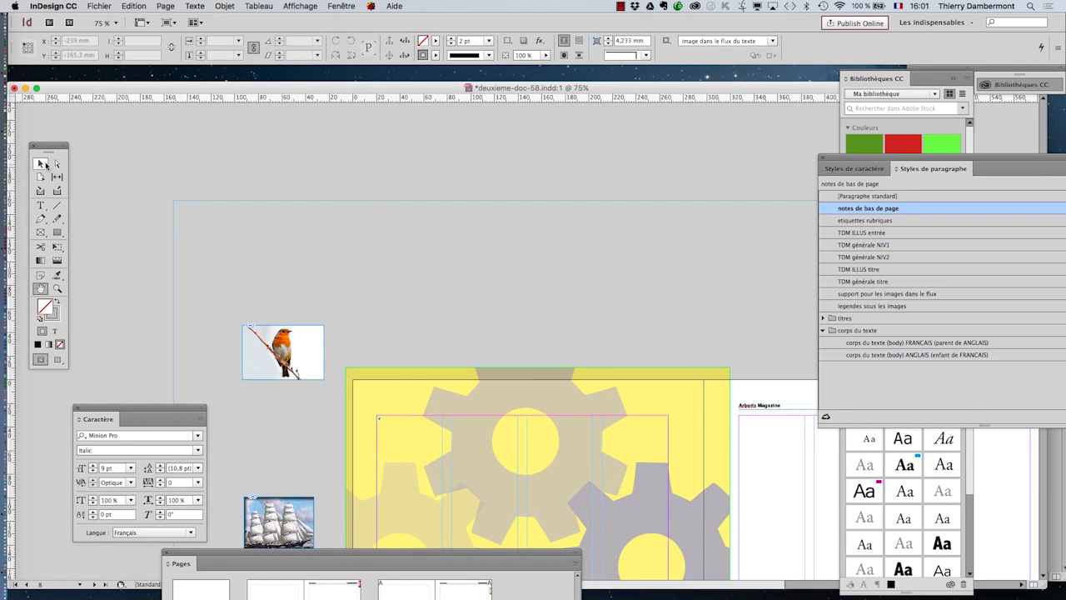
pyautogui.click(43, 165)
pyautogui.click(259, 332)
pyautogui.moveTo(298, 332); pyautogui.dragTo(175, 169)
pyautogui.scroll(2, 186, 223)
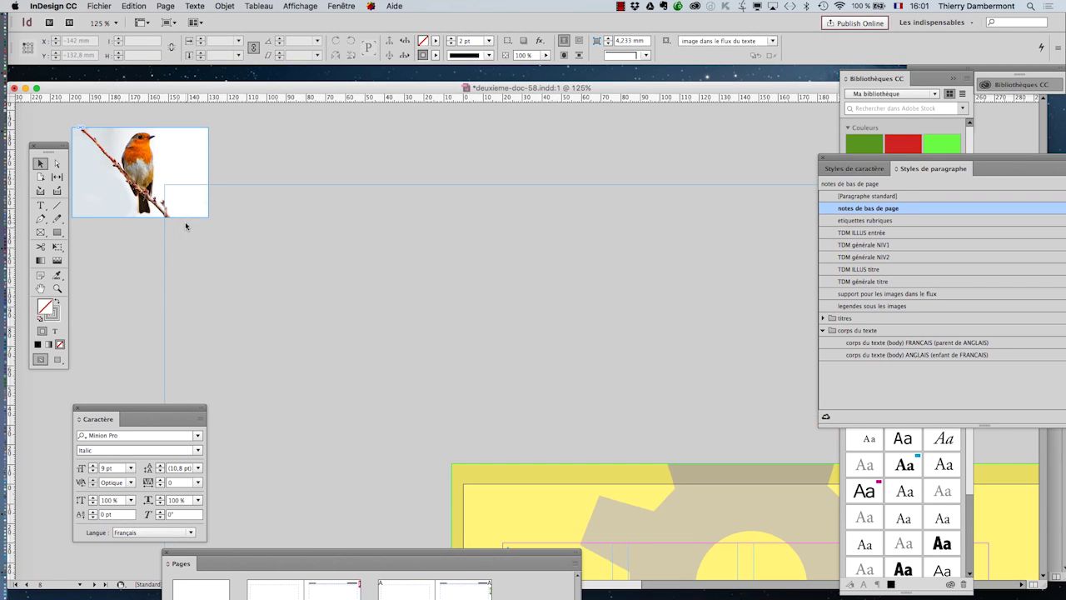
# - Start packaging the document (Assemblage), save it when asked and keep Instructions.txt for the printing instructions
pyautogui.scroll(-4, 209, 271)
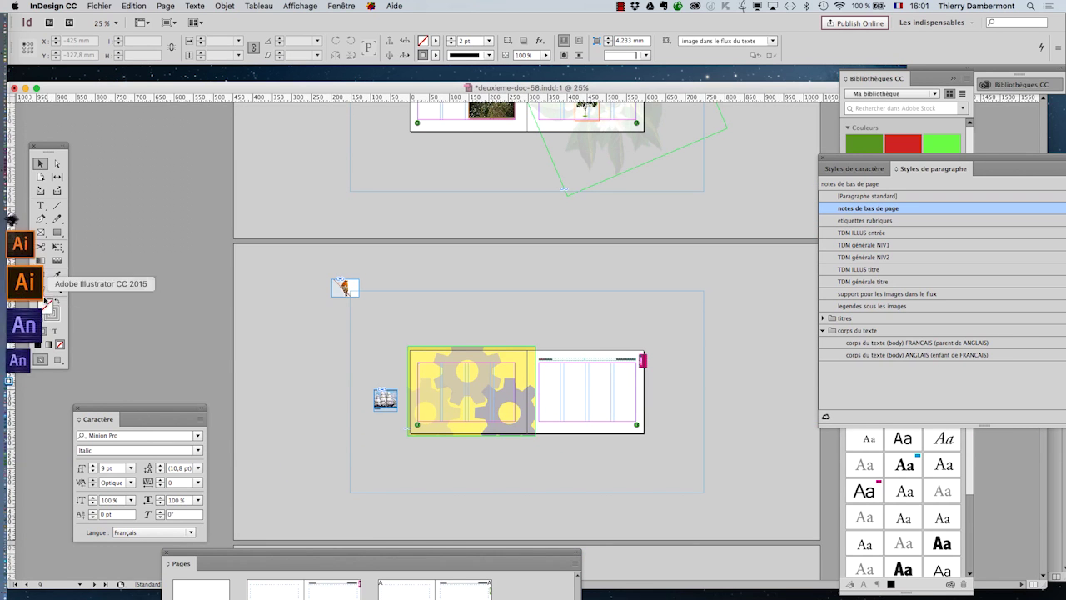
pyautogui.press('space')
pyautogui.moveTo(297, 309); pyautogui.dragTo(283, 245)
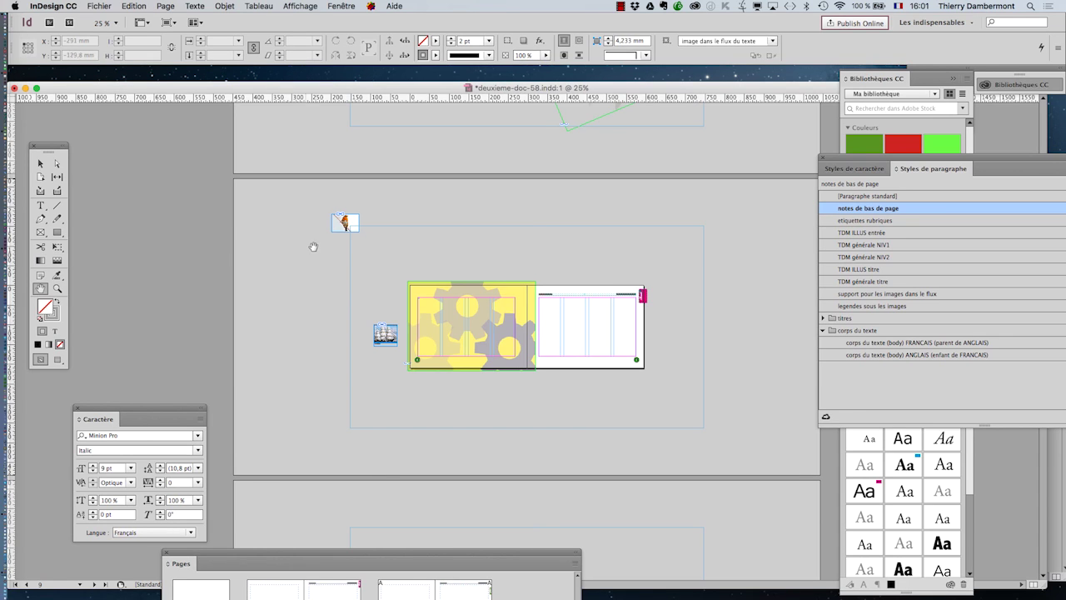
pyautogui.click(102, 5)
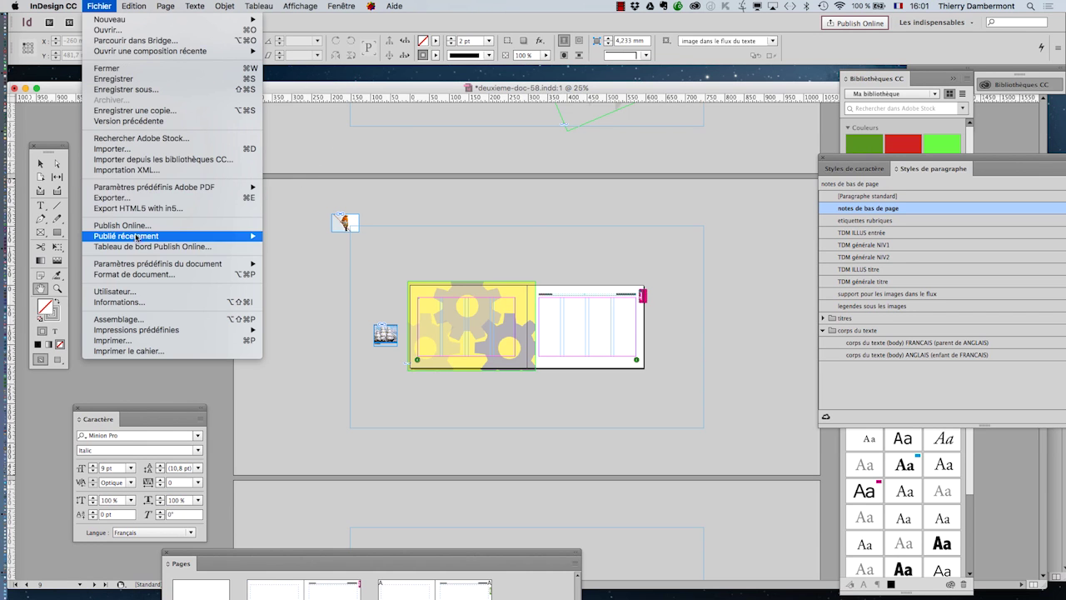
pyautogui.click(145, 319)
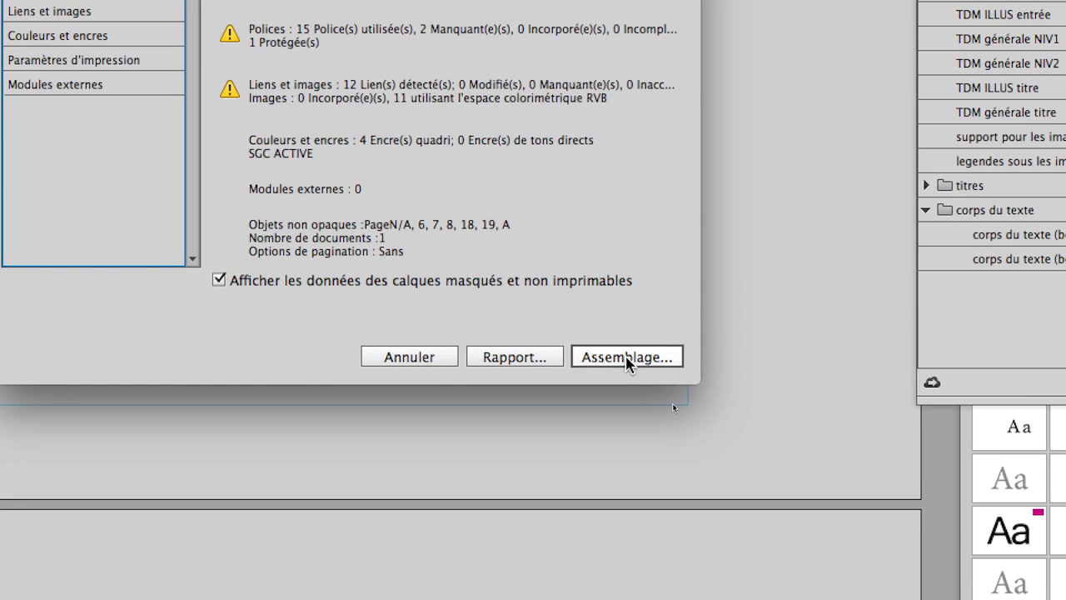
pyautogui.click(627, 358)
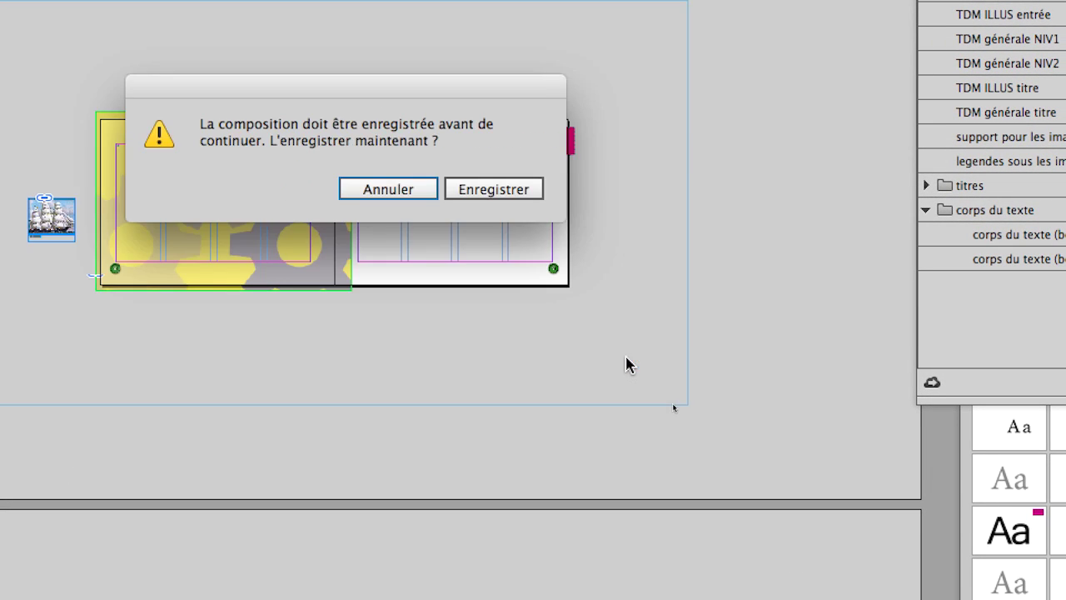
pyautogui.click(583, 283)
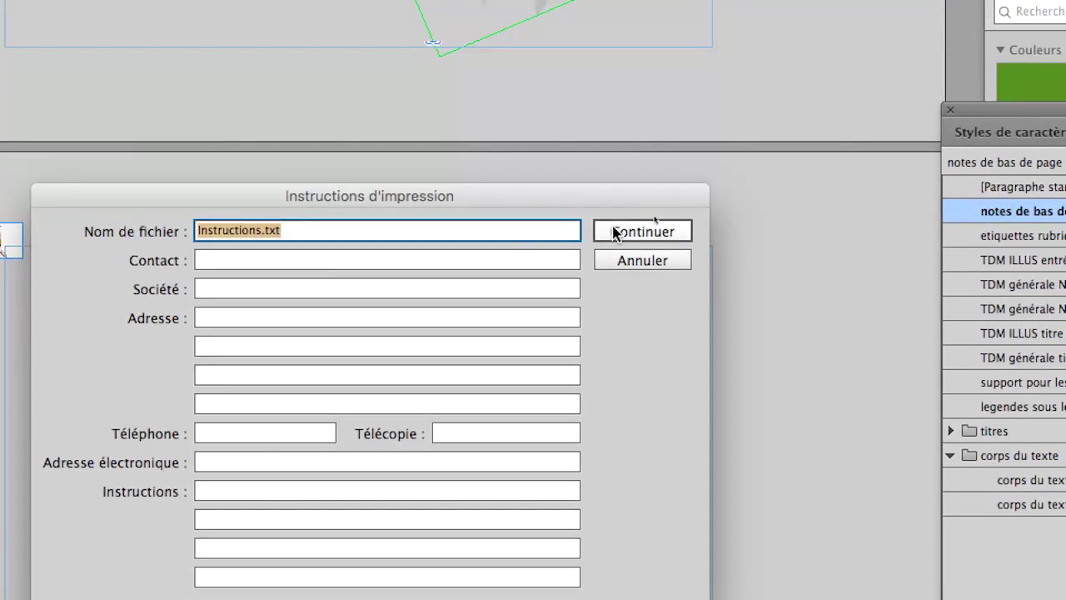
pyautogui.click(614, 232)
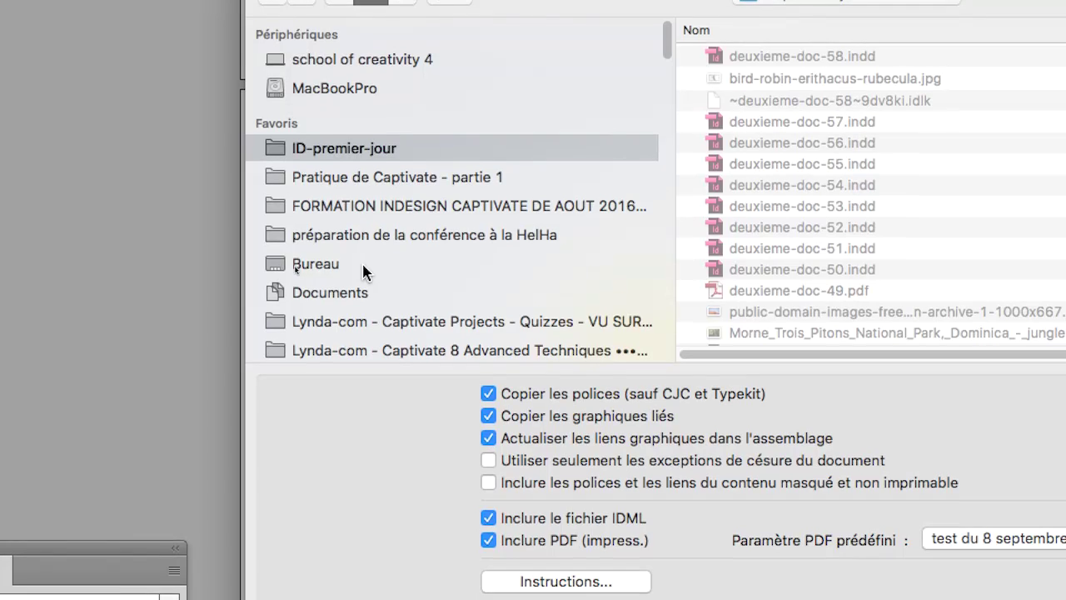
# - Create the package folder Dossier deuxieme-doc-58 on the Bureau and accept the font-licence, overset-text, missing-font and transparency warnings
pyautogui.click(364, 268)
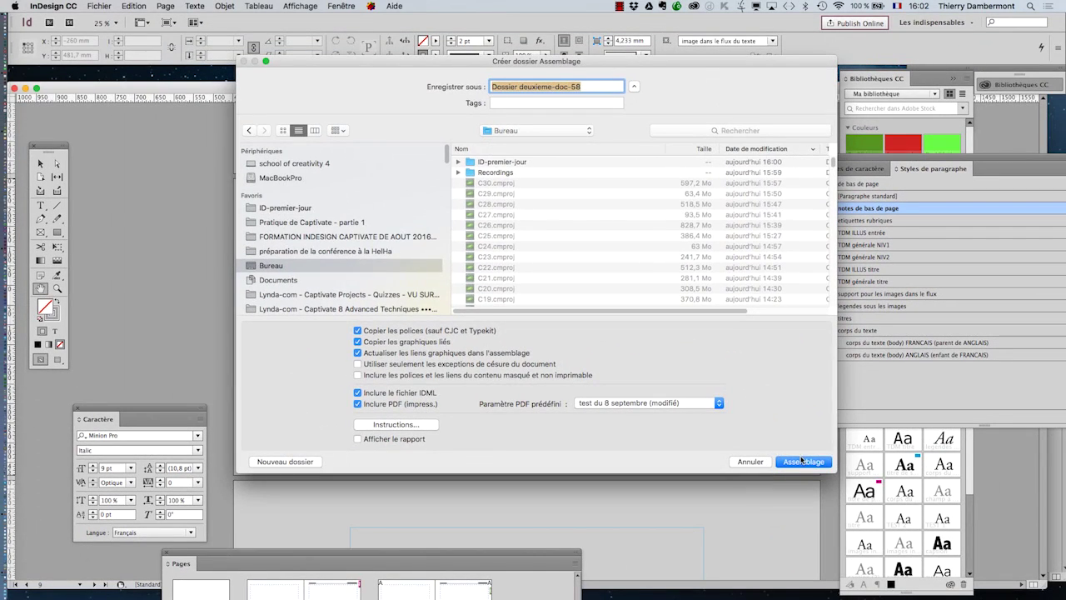
pyautogui.press('Return')
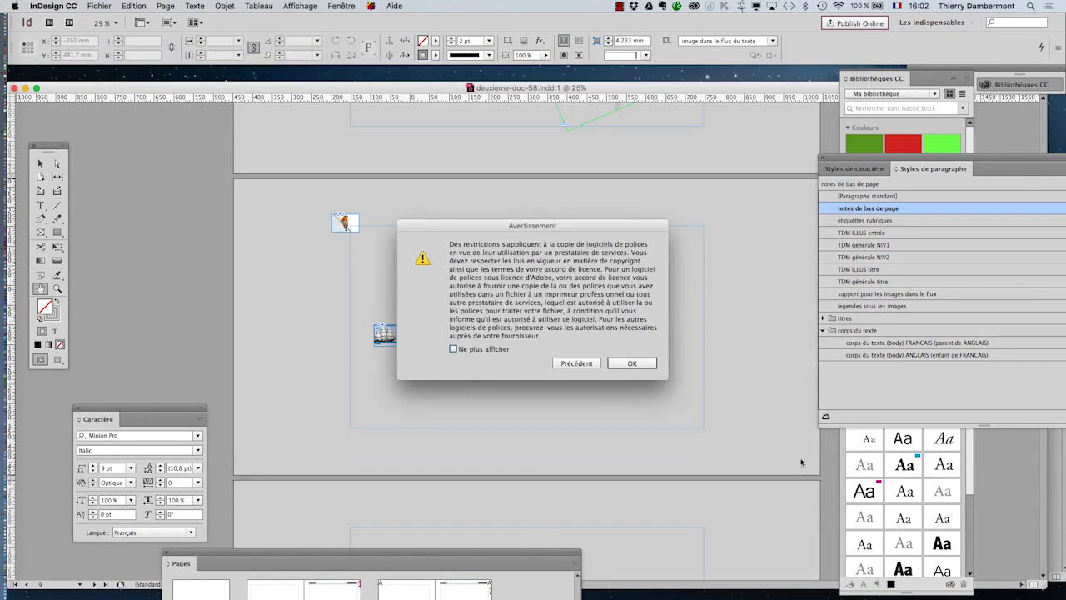
pyautogui.click(653, 364)
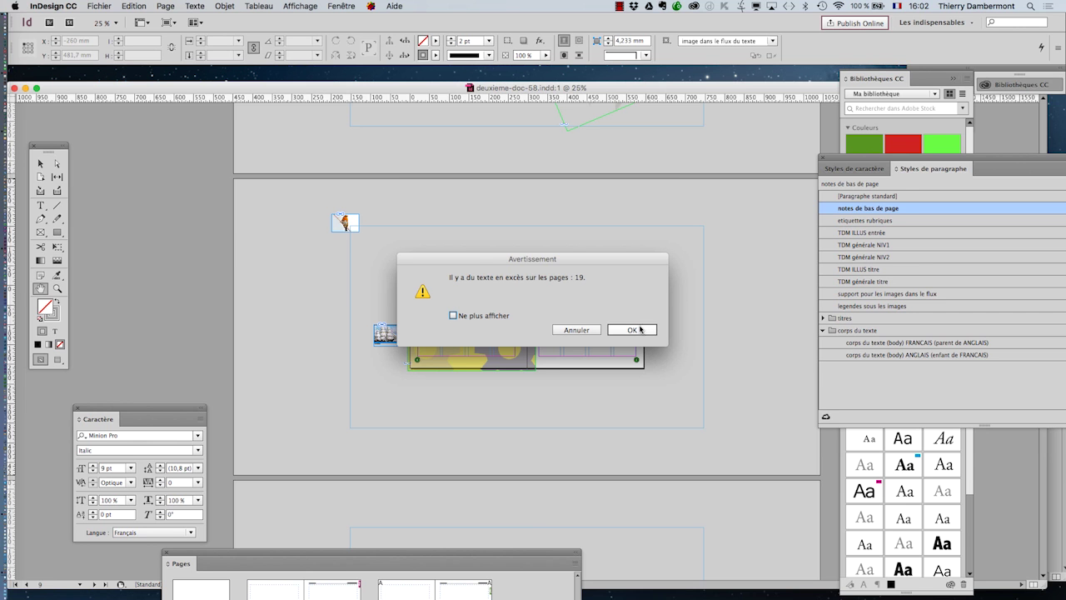
pyautogui.moveTo(509, 259); pyautogui.dragTo(648, 160)
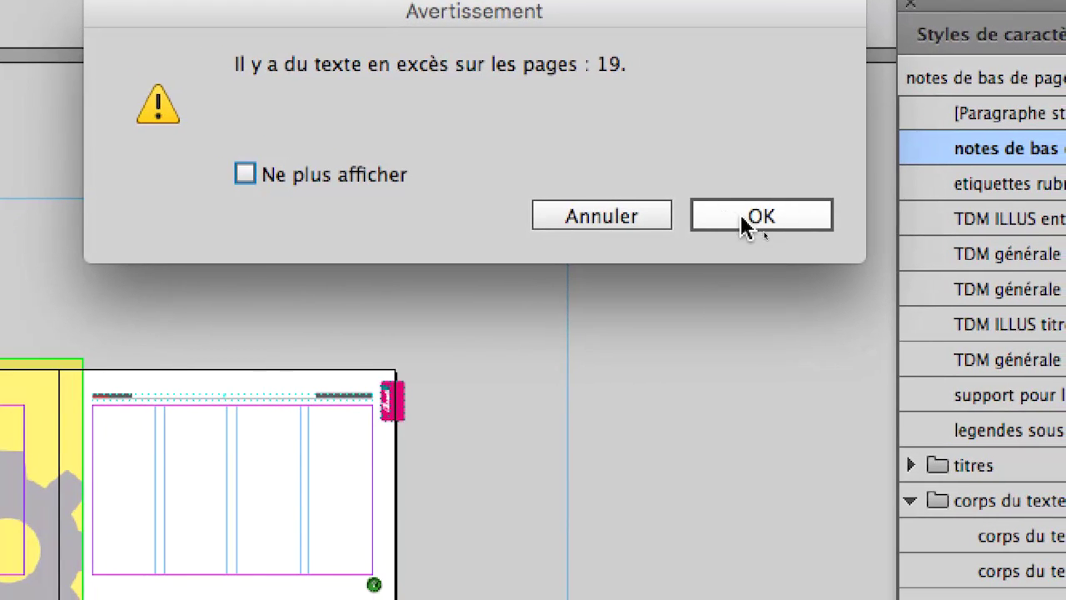
pyautogui.click(744, 224)
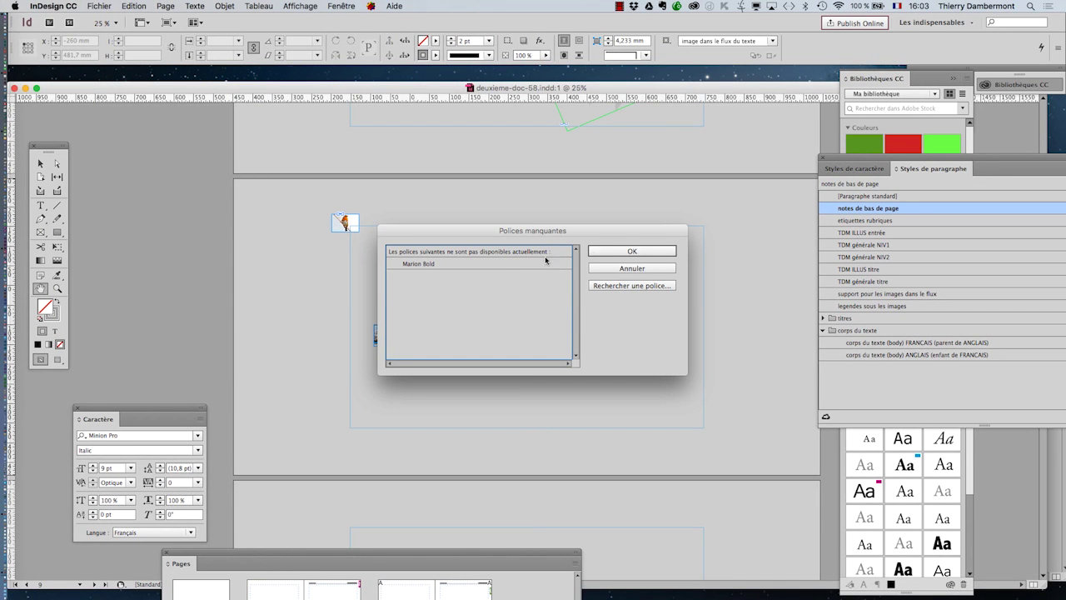
pyautogui.click(602, 252)
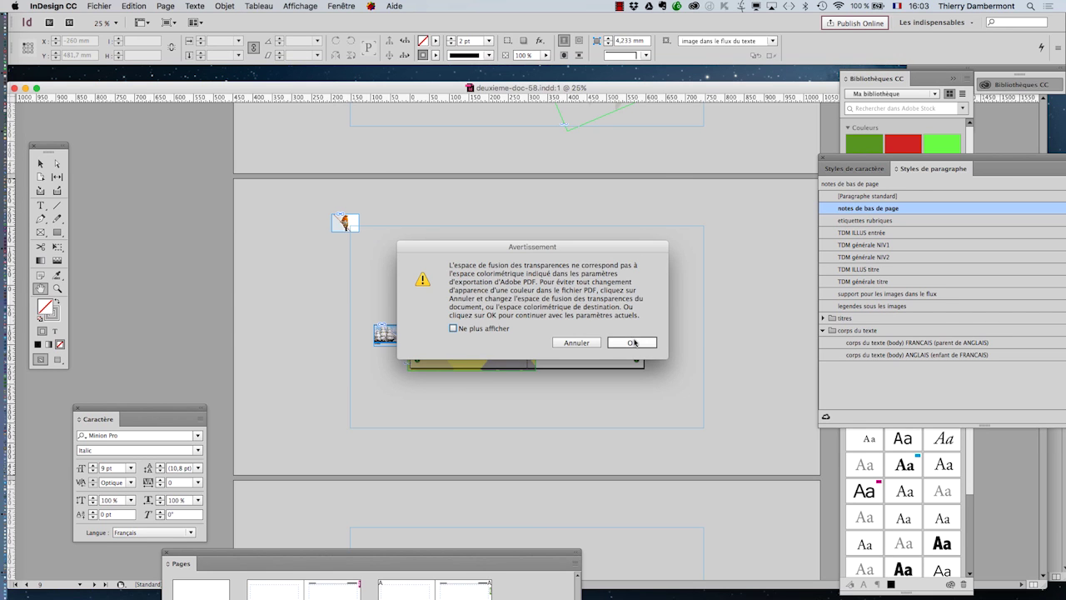
pyautogui.click(633, 342)
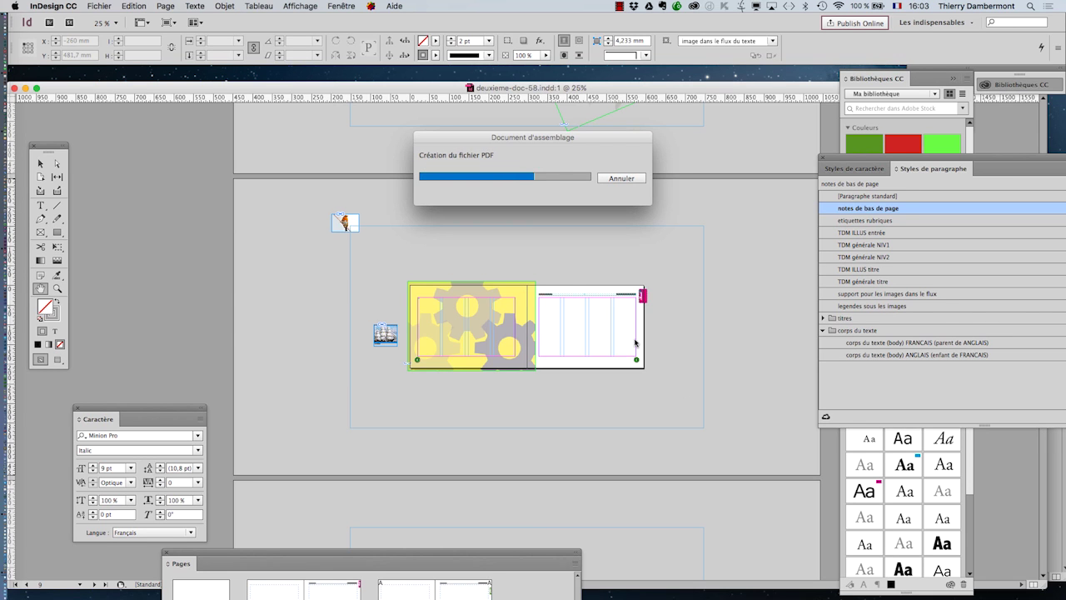
# - Switch to Finder and open a new window, moved aside and enlarged over the document
pyautogui.press('super+Tab')
pyautogui.press('super+Tab')
pyautogui.press('super+Tab')
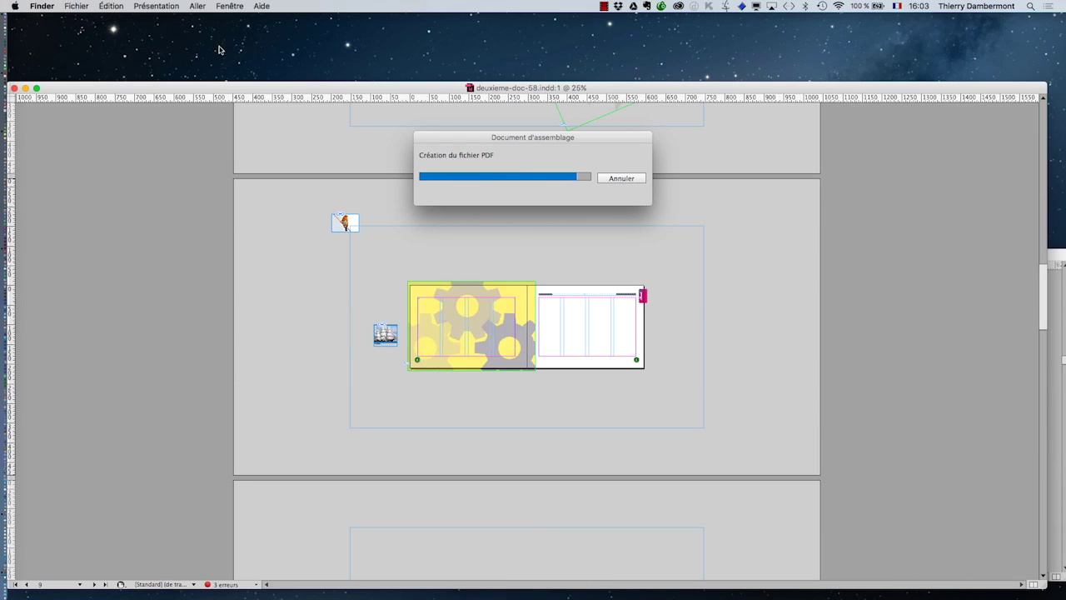
pyautogui.click(77, 6)
pyautogui.click(88, 20)
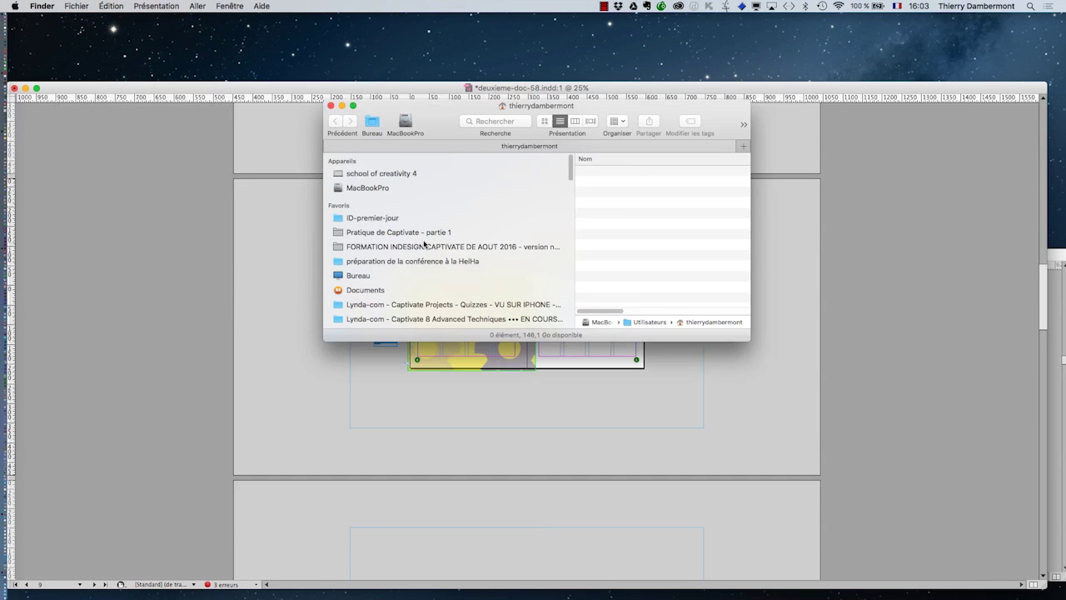
pyautogui.moveTo(482, 111); pyautogui.dragTo(303, 39)
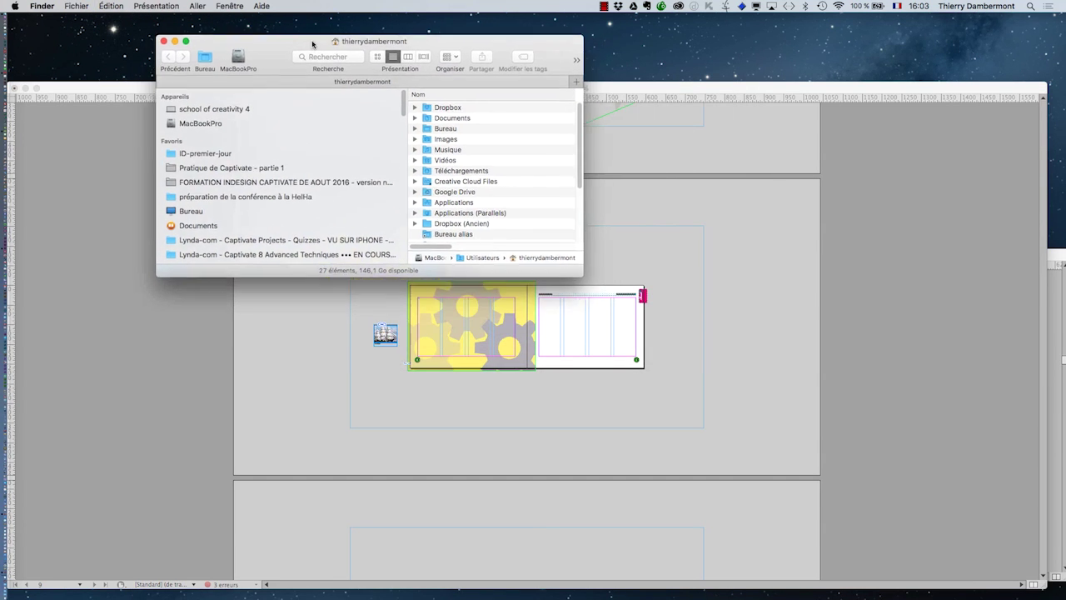
pyautogui.moveTo(571, 266); pyautogui.dragTo(820, 502)
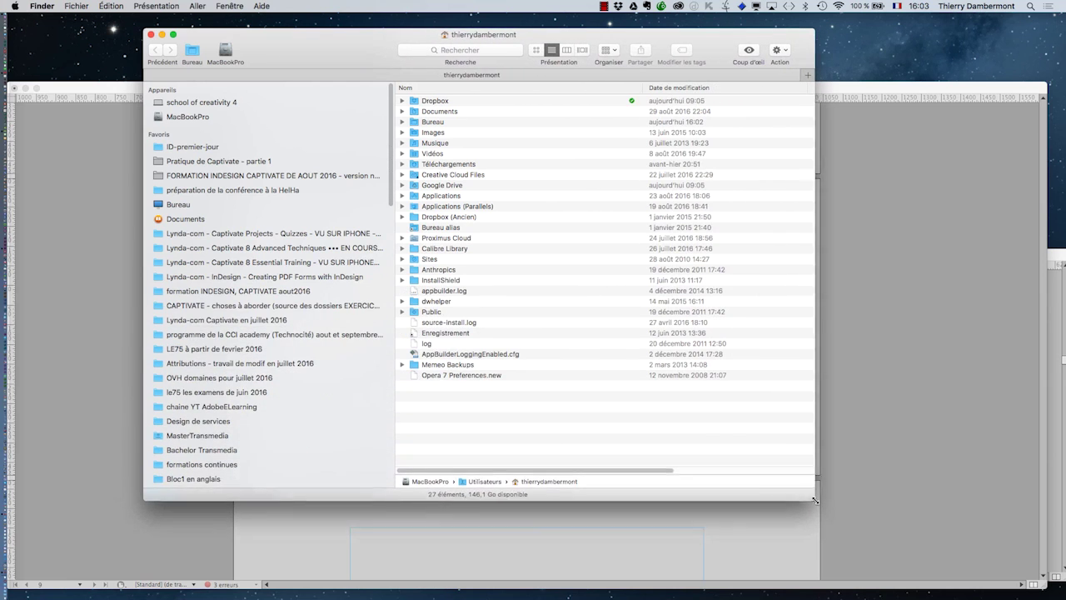
# - Go to the Bureau, collapse the Recordings folder and open the Dossier deuxieme-doc-58 folder
pyautogui.click(192, 205)
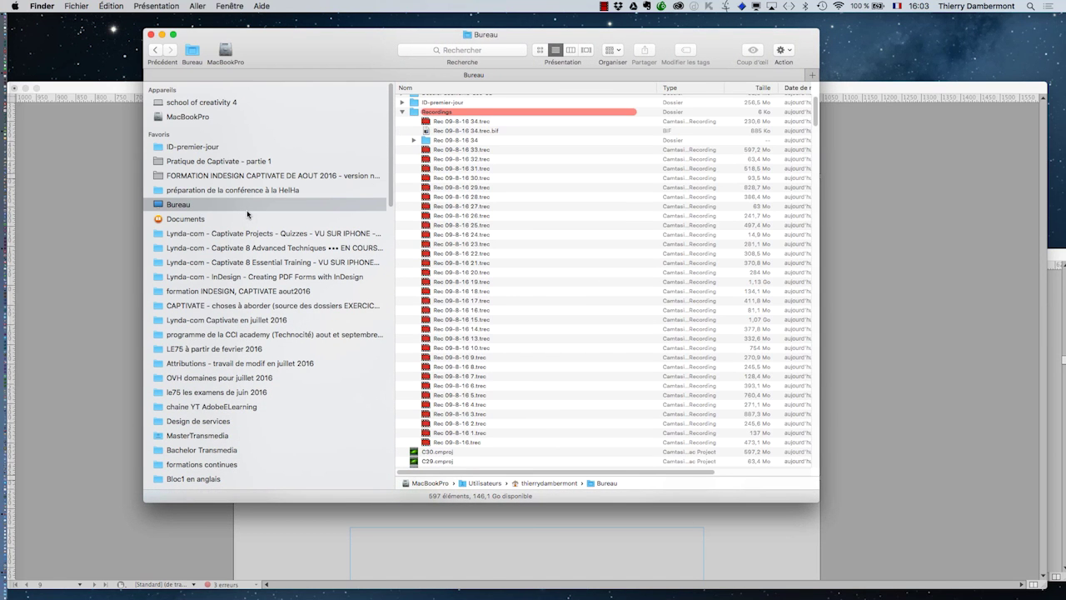
pyautogui.click(403, 112)
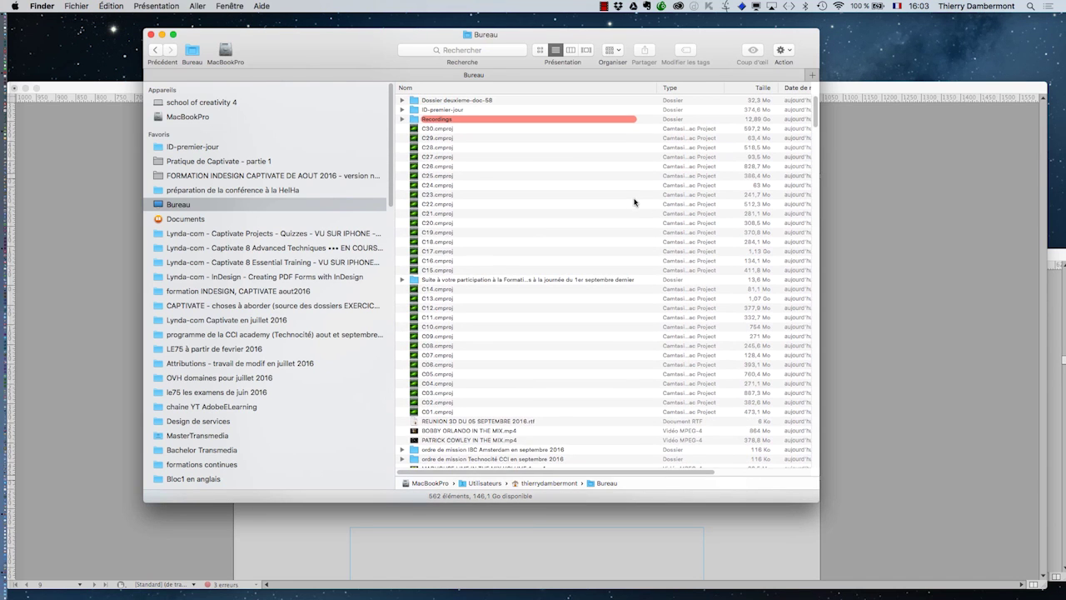
pyautogui.doubleClick(458, 102)
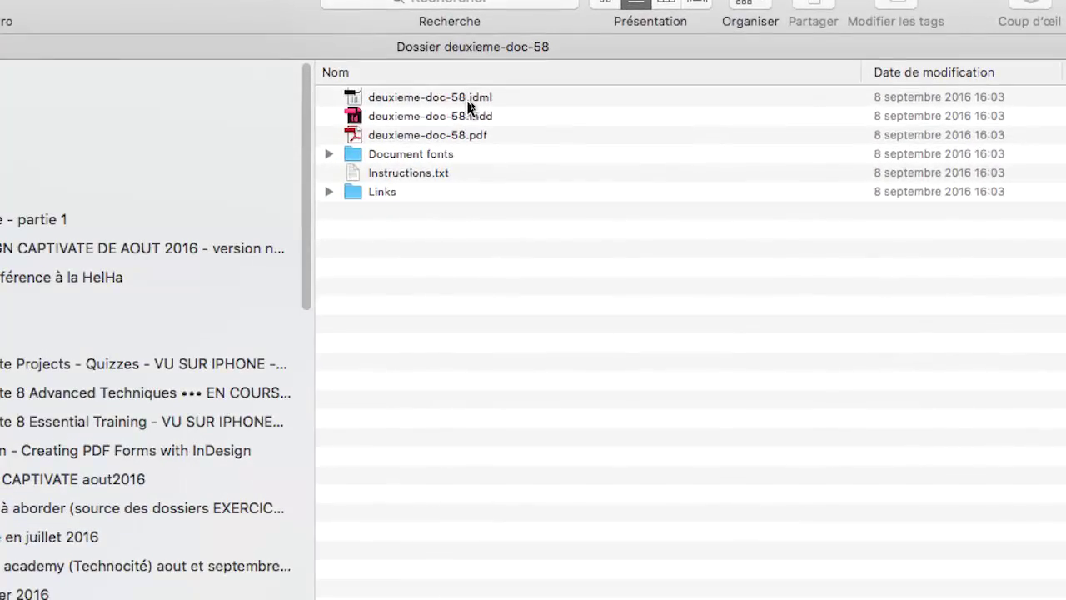
# - Examine the packaged IDML, INDD and PDF files and the contents of the Document fonts and Links folders
pyautogui.click(445, 100)
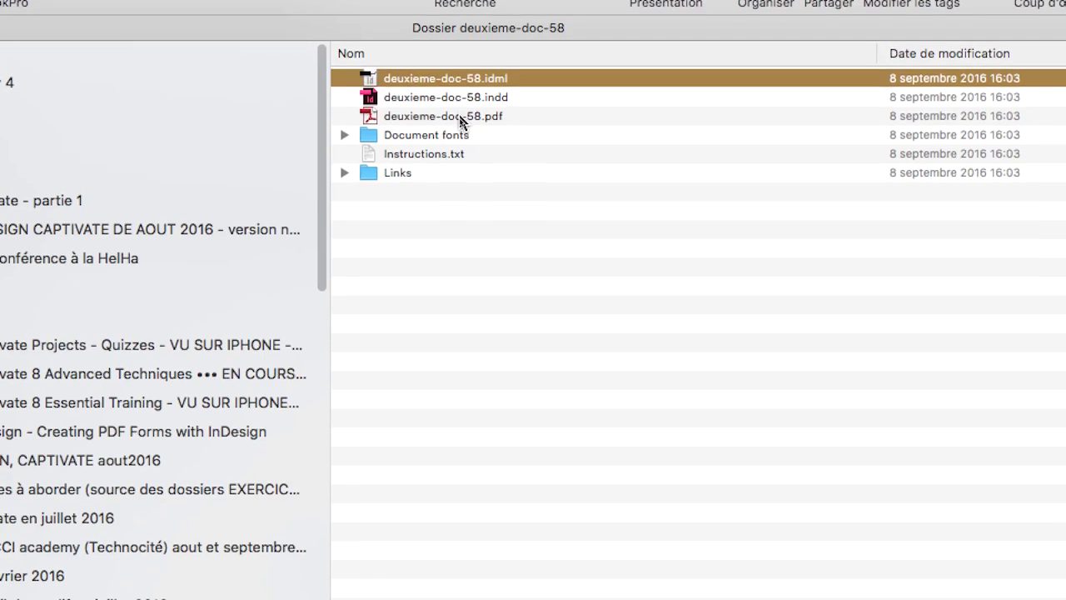
pyautogui.click(462, 118)
pyautogui.click(454, 109)
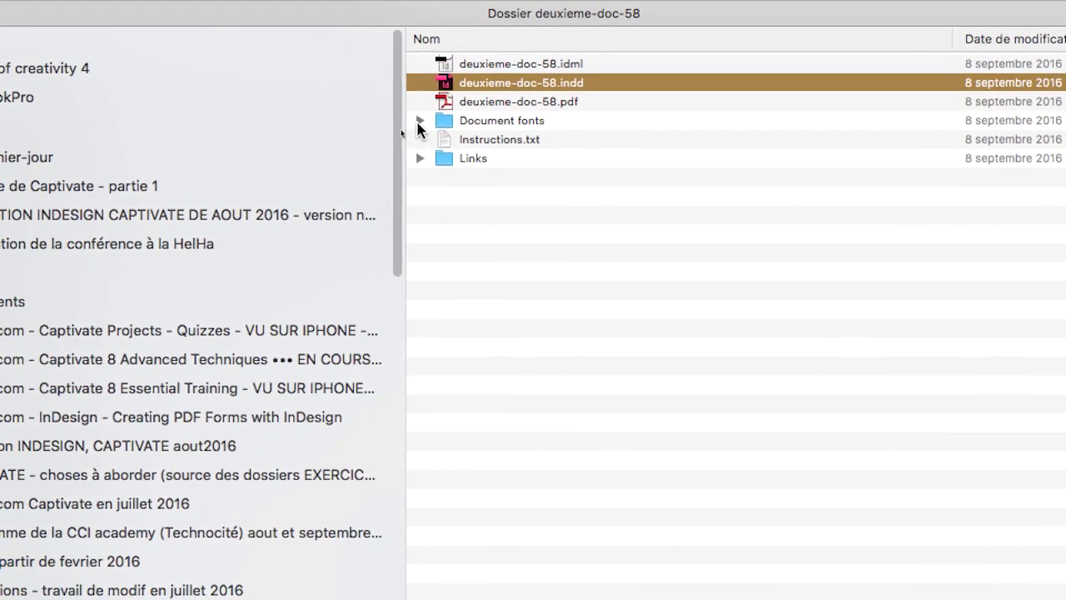
pyautogui.click(366, 117)
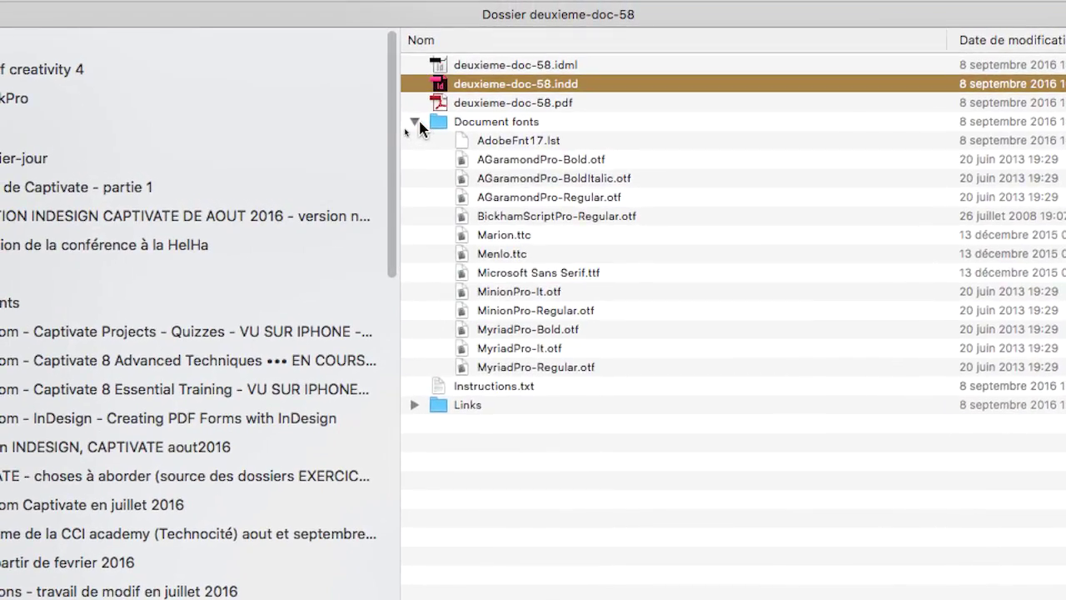
pyautogui.click(406, 115)
pyautogui.click(410, 146)
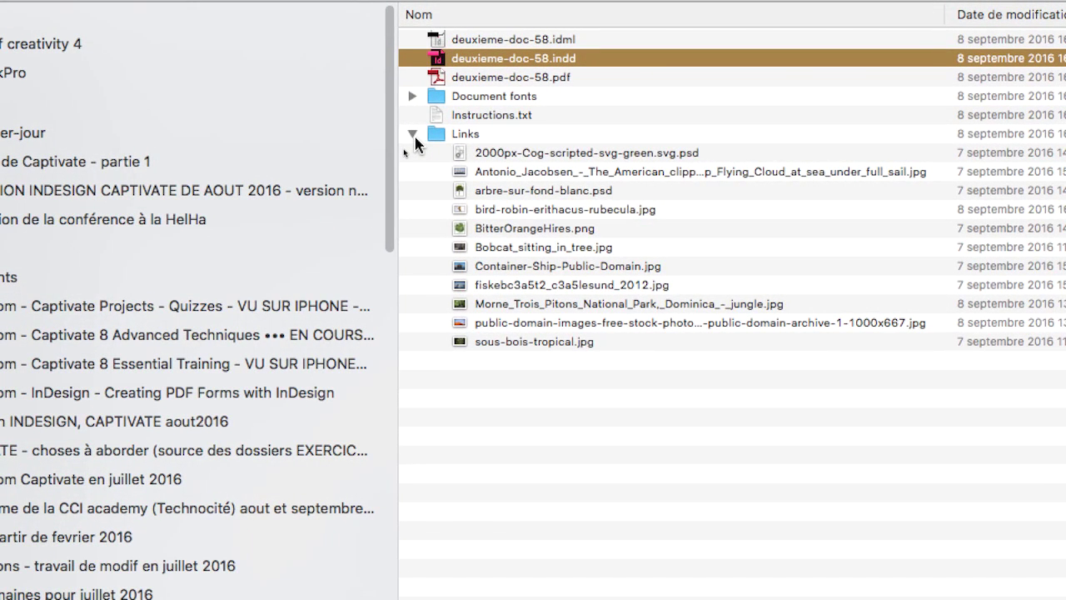
pyautogui.click(414, 134)
pyautogui.click(414, 134)
pyautogui.click(412, 134)
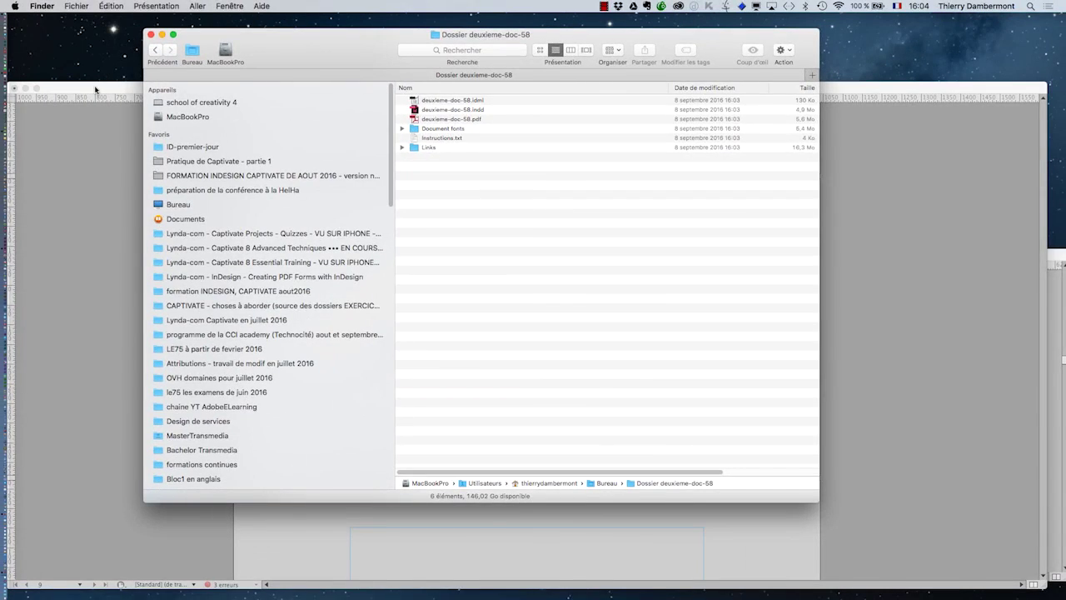
# - Close the original document's 25% window and open the packaged deuxieme-doc-58.indd, dismissing the missing-fonts dialog
pyautogui.click(95, 89)
pyautogui.click(14, 89)
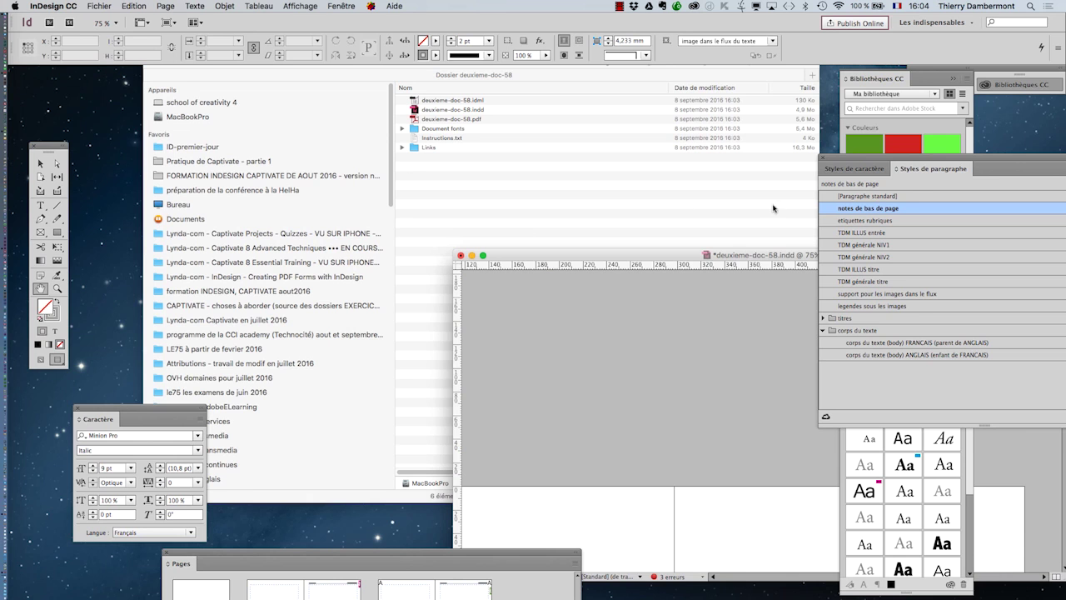
pyautogui.click(449, 110)
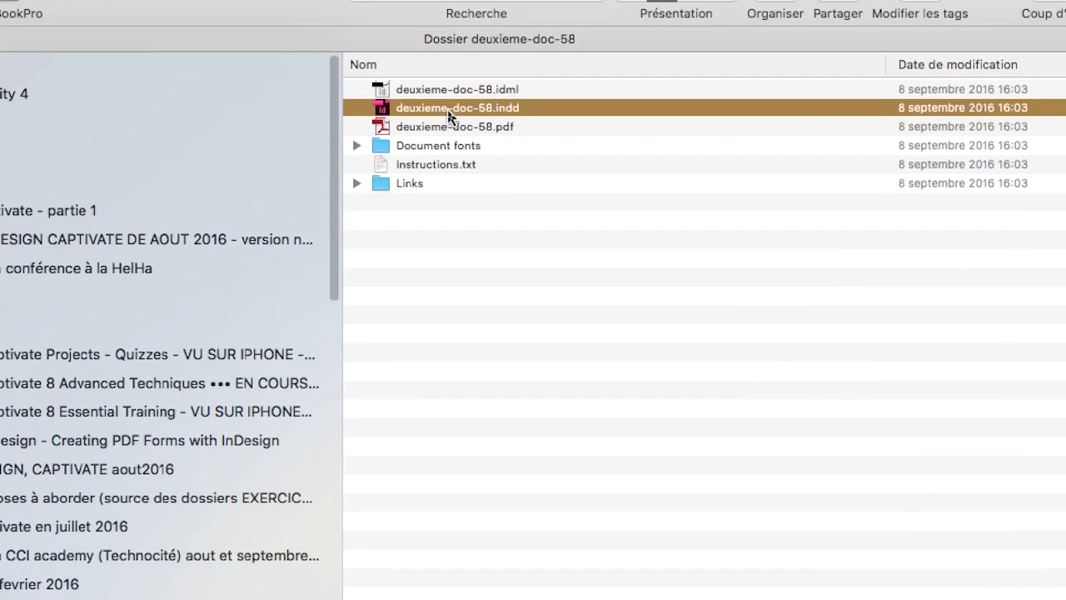
pyautogui.doubleClick(449, 111)
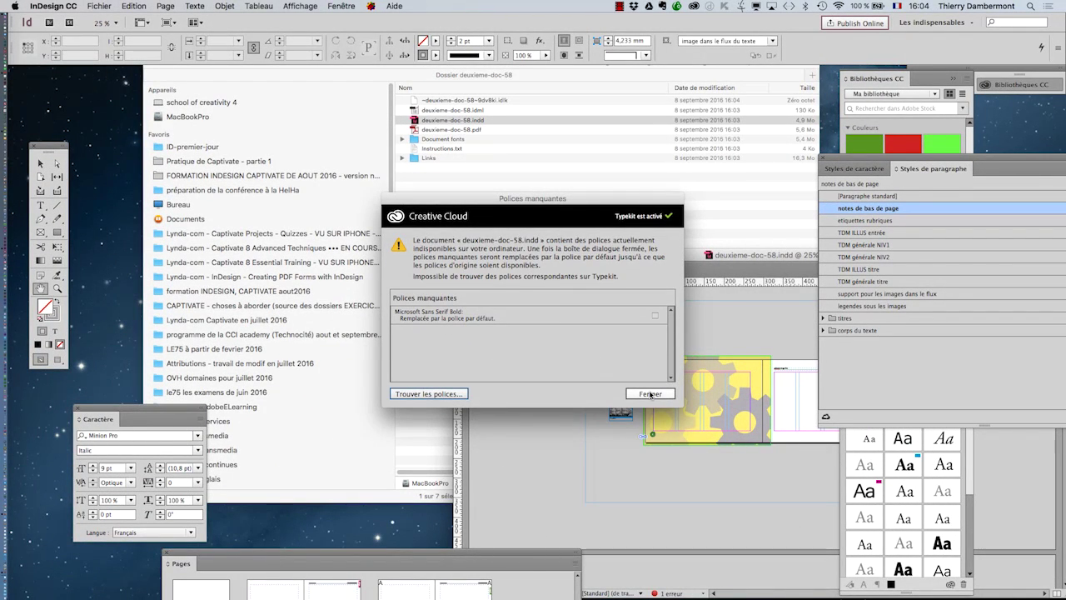
pyautogui.click(650, 393)
# - Hide the other applications around the packaged document's window and show the Links panel
pyautogui.doubleClick(672, 263)
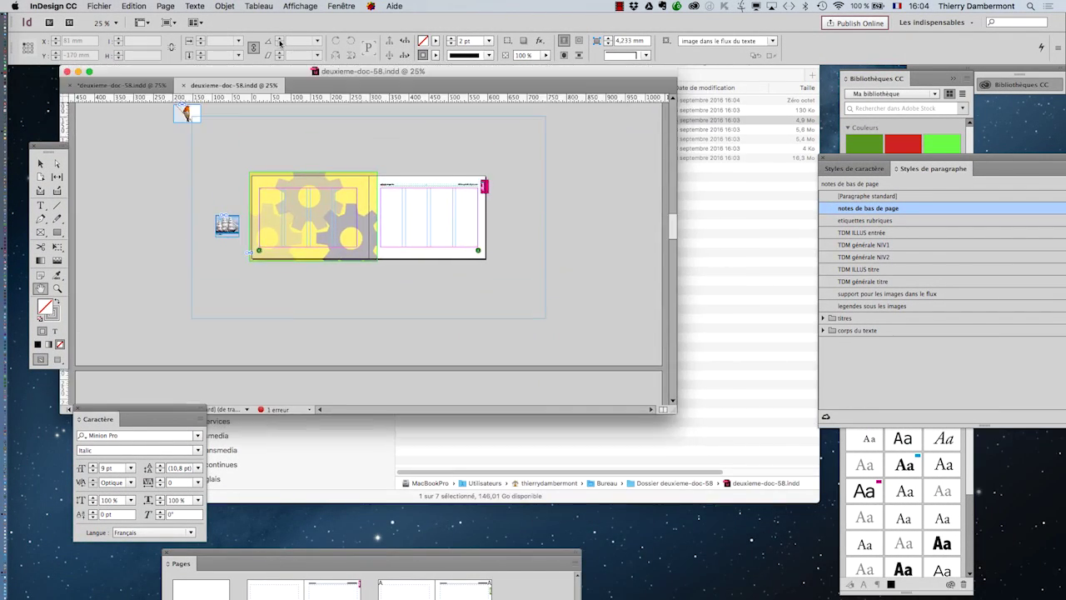
pyautogui.press('super+alt+h')
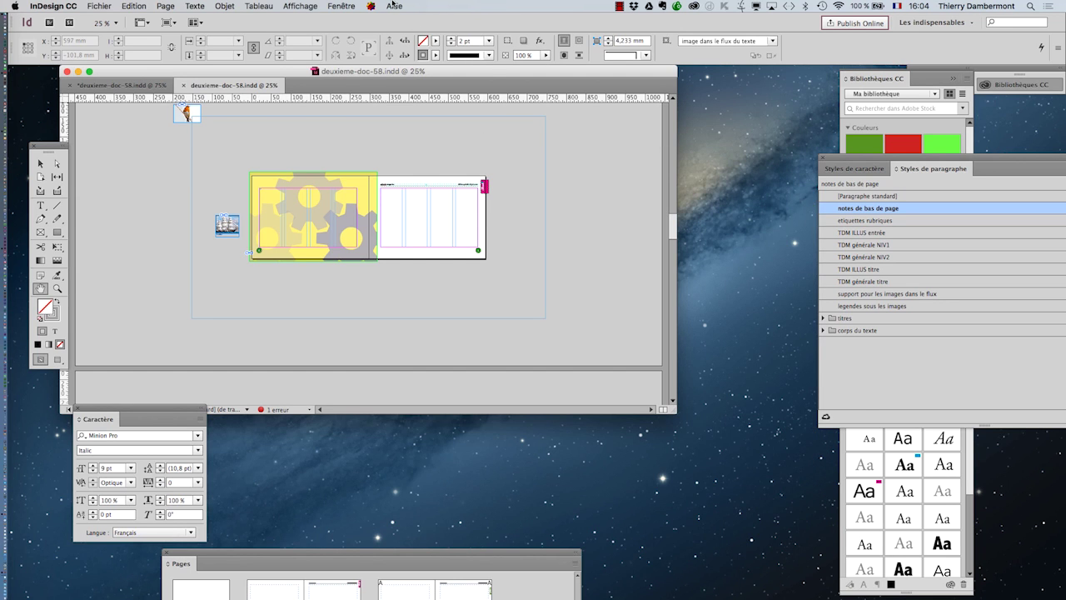
pyautogui.click(339, 5)
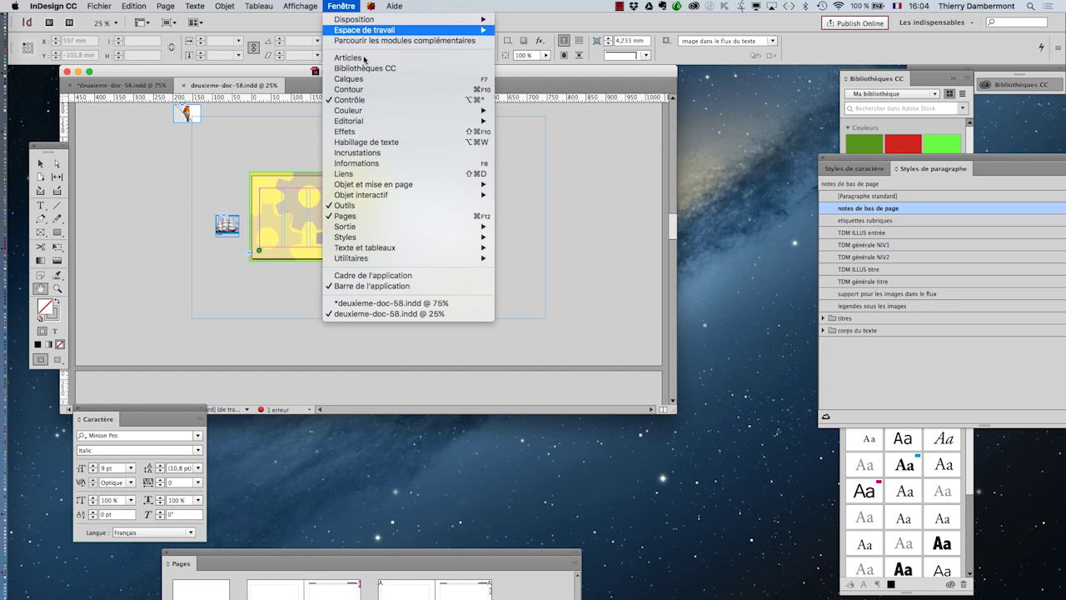
pyautogui.click(375, 171)
# - Move the Links panel over the document, enlarge it, and extend its list area so all the linked images fit
pyautogui.moveTo(795, 80); pyautogui.dragTo(565, 105)
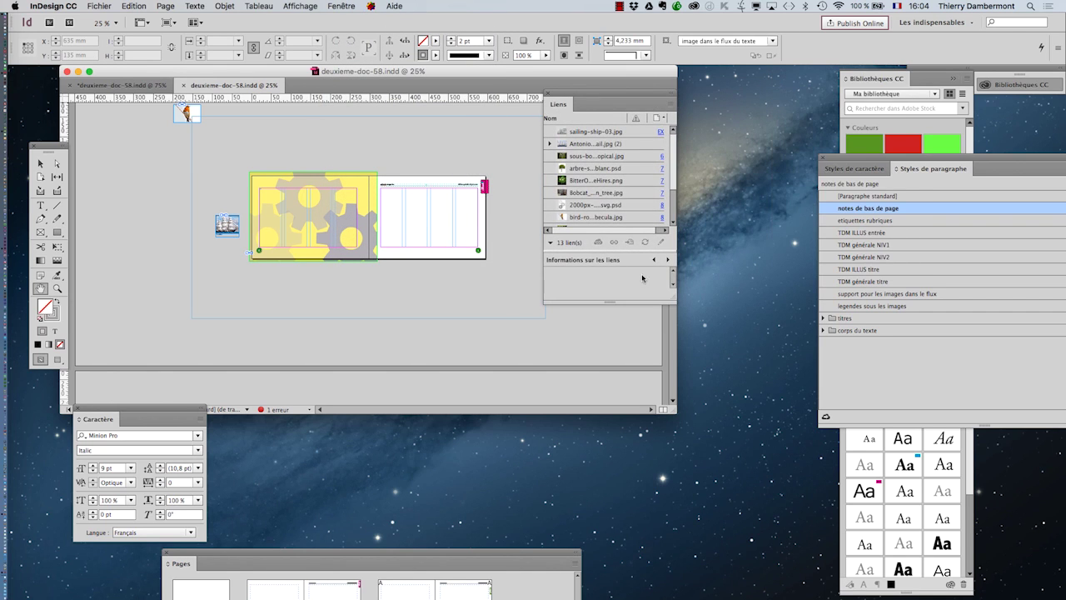
pyautogui.moveTo(672, 300); pyautogui.dragTo(923, 519)
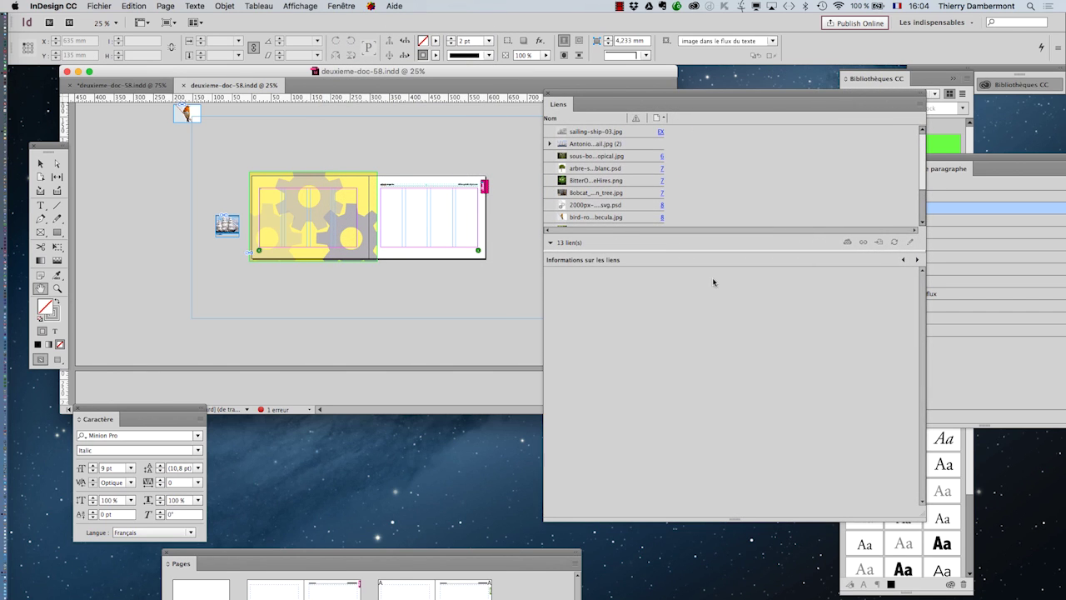
pyautogui.moveTo(707, 253); pyautogui.dragTo(723, 393)
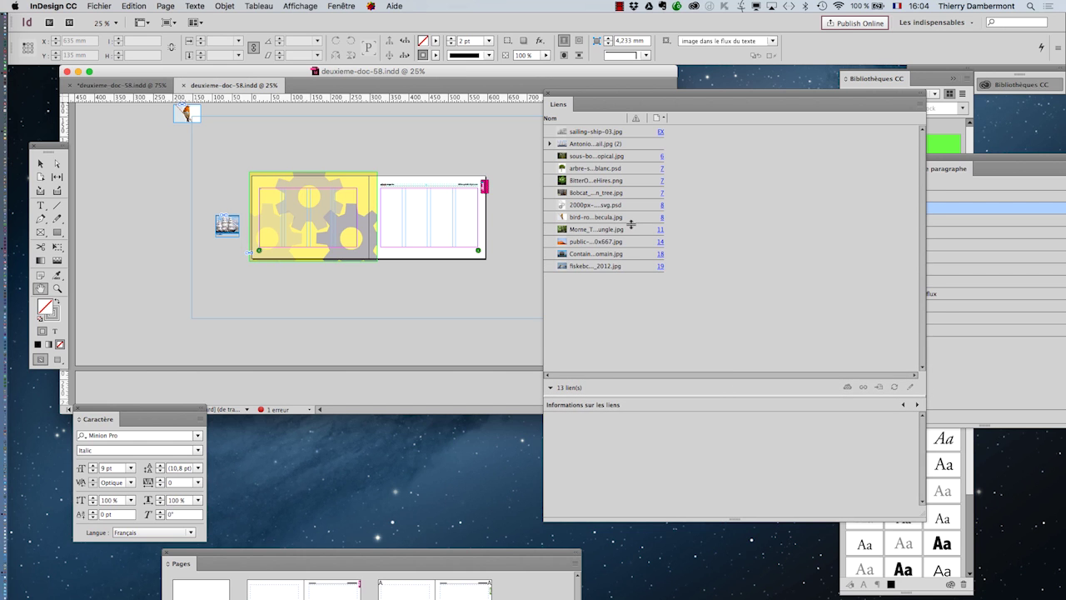
# - Switch to Finder and check the Links folder in Dossier deuxieme-doc-58, expanding and collapsing it
pyautogui.press('super+Tab')
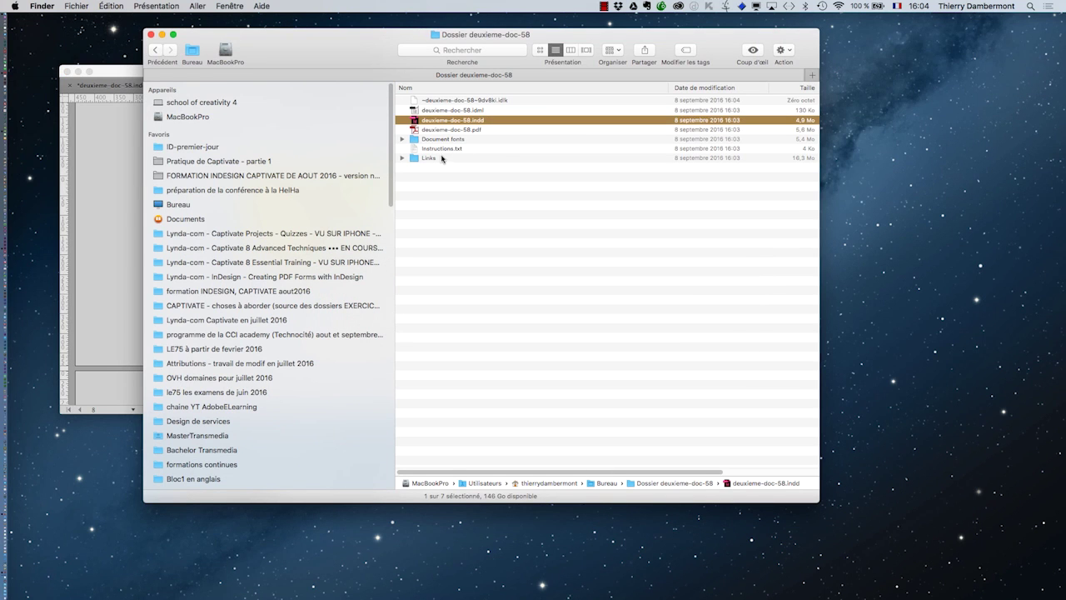
pyautogui.click(432, 158)
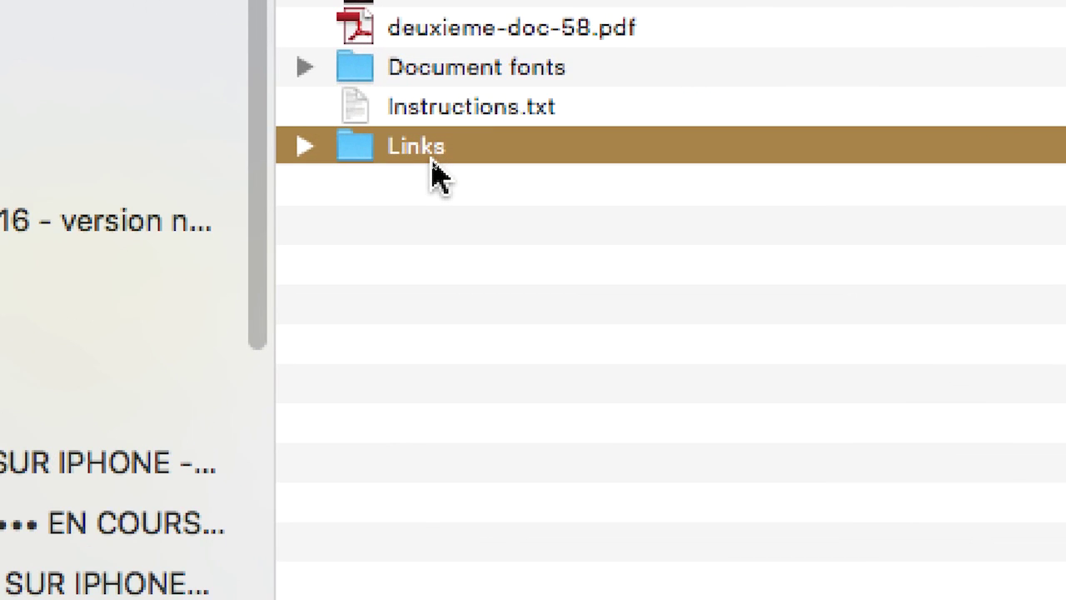
pyautogui.click(314, 151)
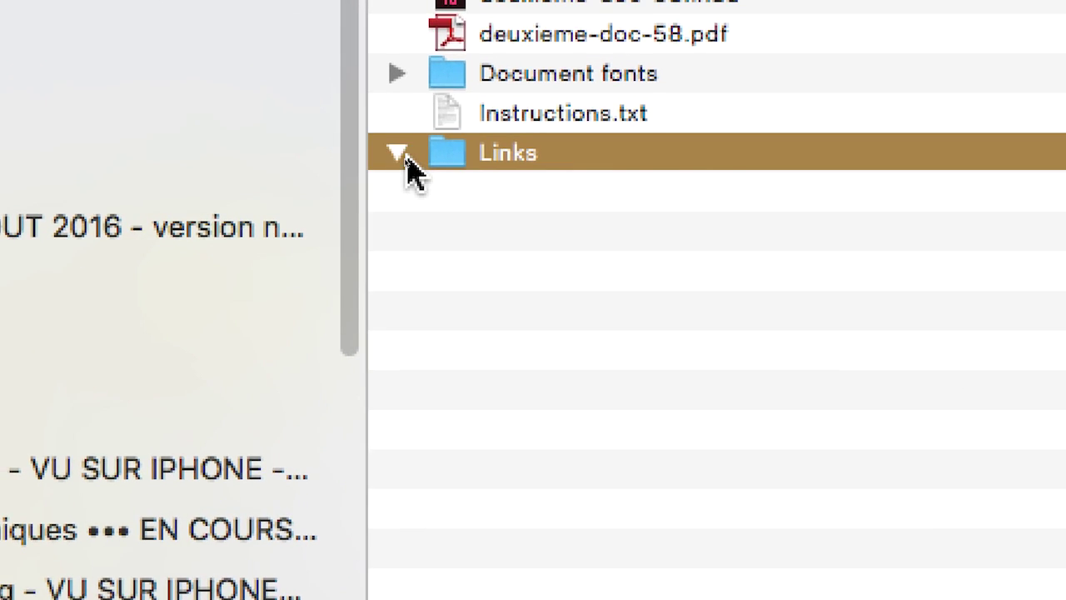
pyautogui.click(314, 151)
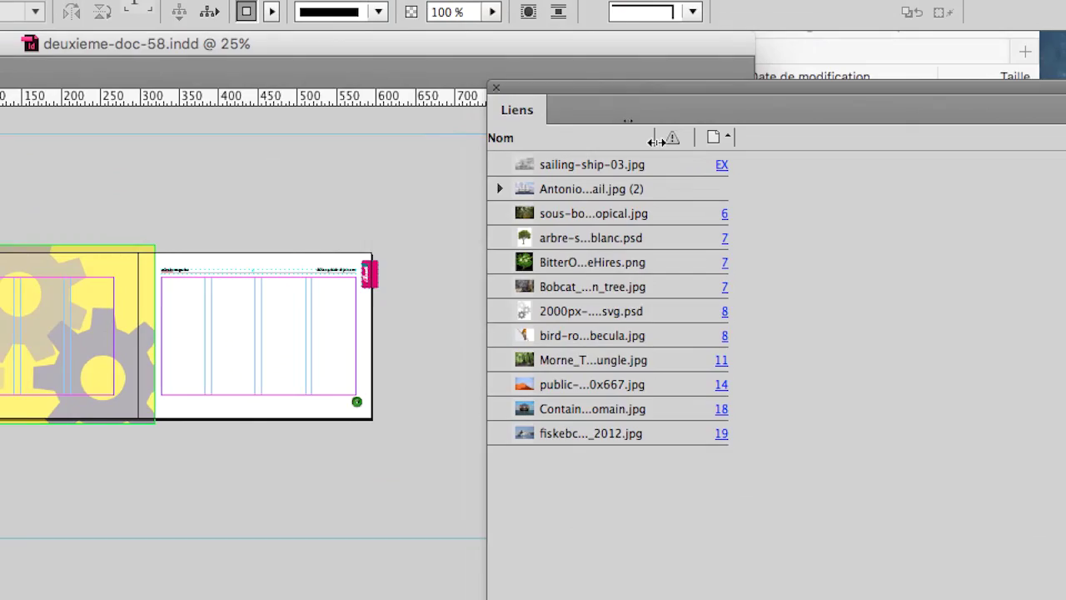
# - Back in InDesign, widen the Links panel's name column, check the American clipper ship image's link path, and close the panel
pyautogui.moveTo(657, 142); pyautogui.dragTo(1002, 157)
pyautogui.click(870, 190)
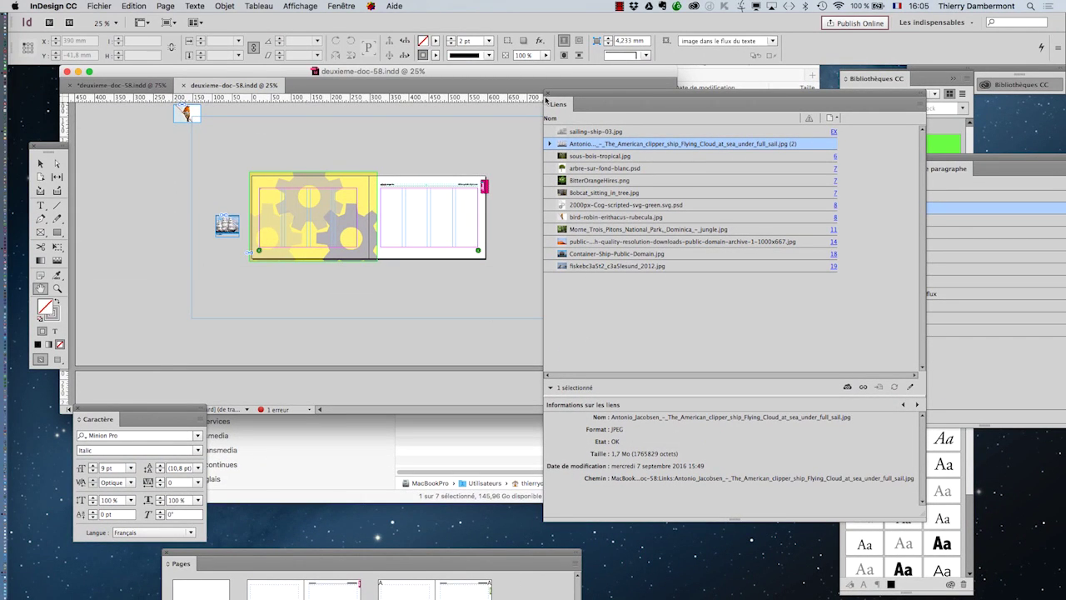
pyautogui.click(546, 99)
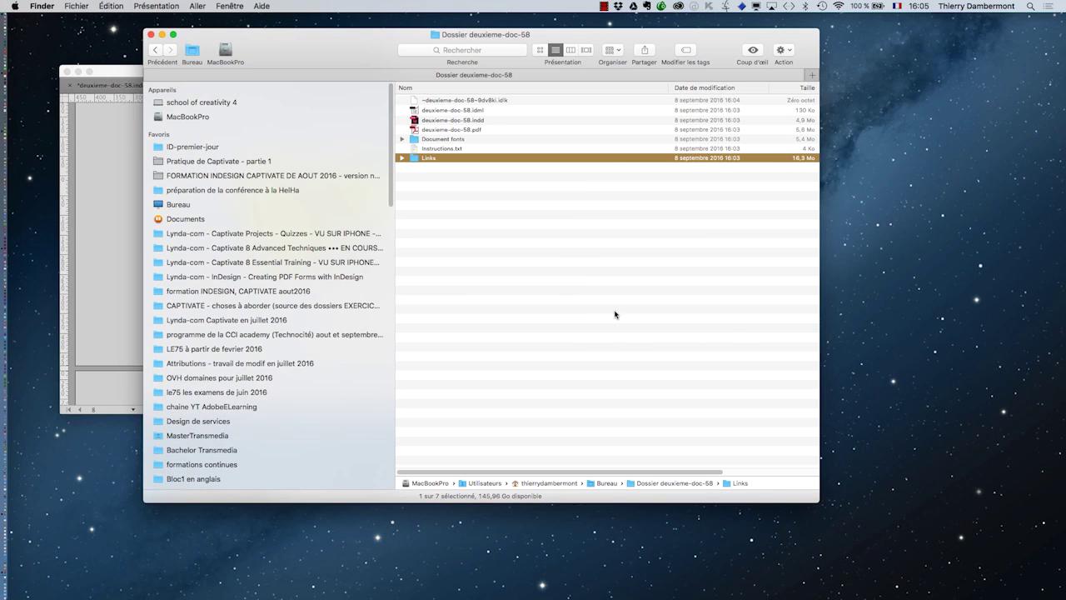
# - In Finder, rename the packaged Links folder to Images
pyautogui.click(739, 337)
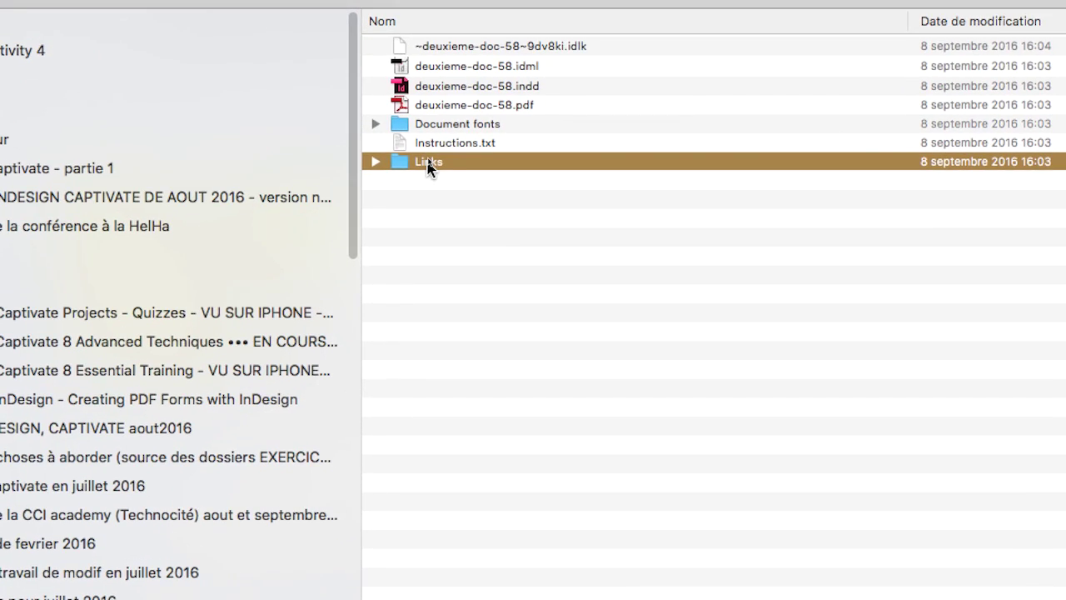
pyautogui.click(428, 164)
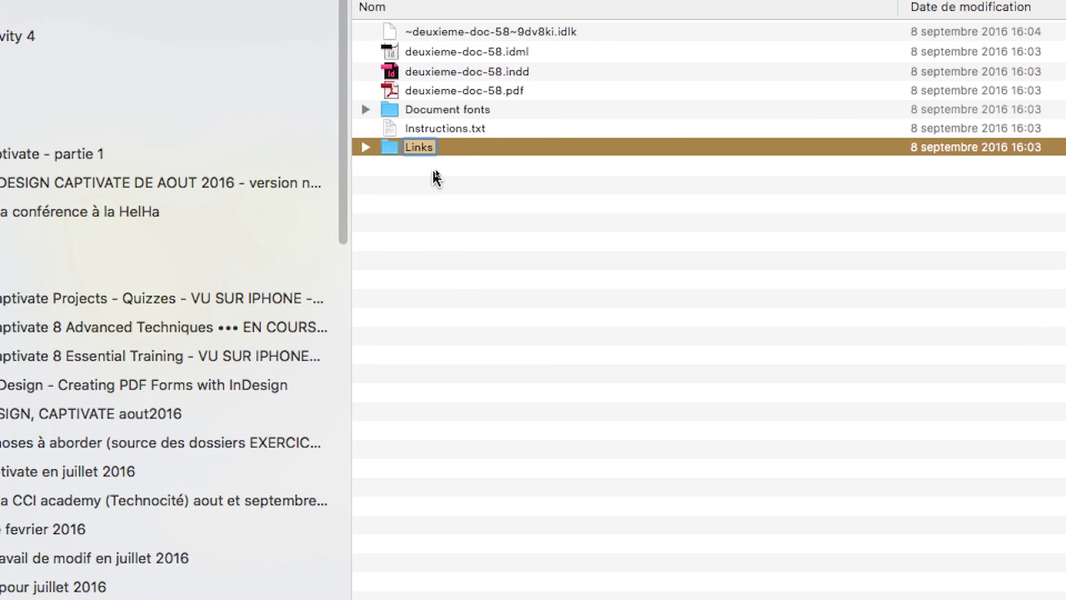
pyautogui.write('Images')
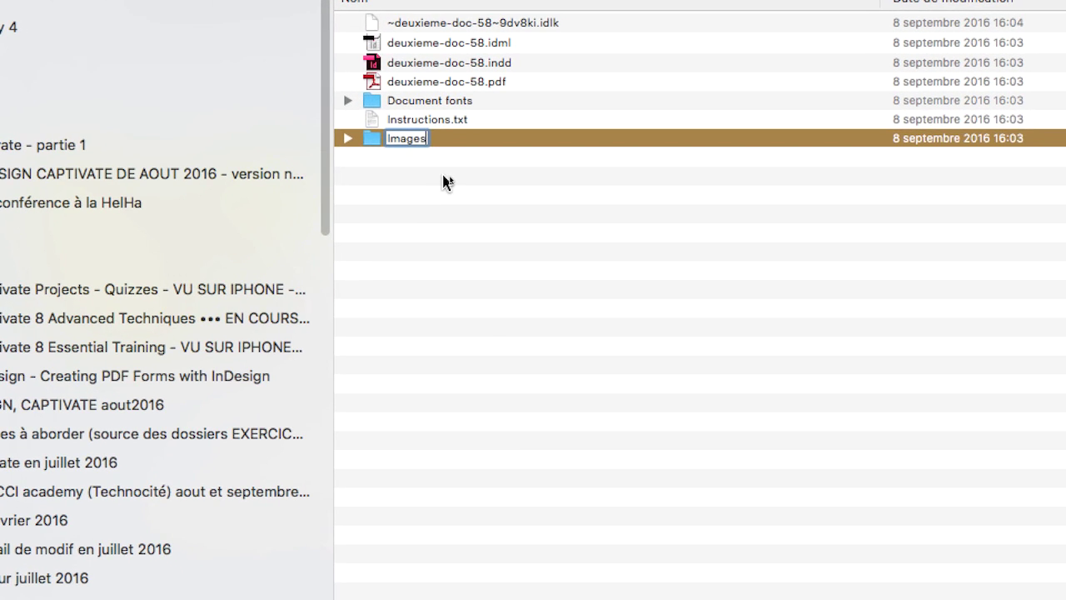
pyautogui.press('Return')
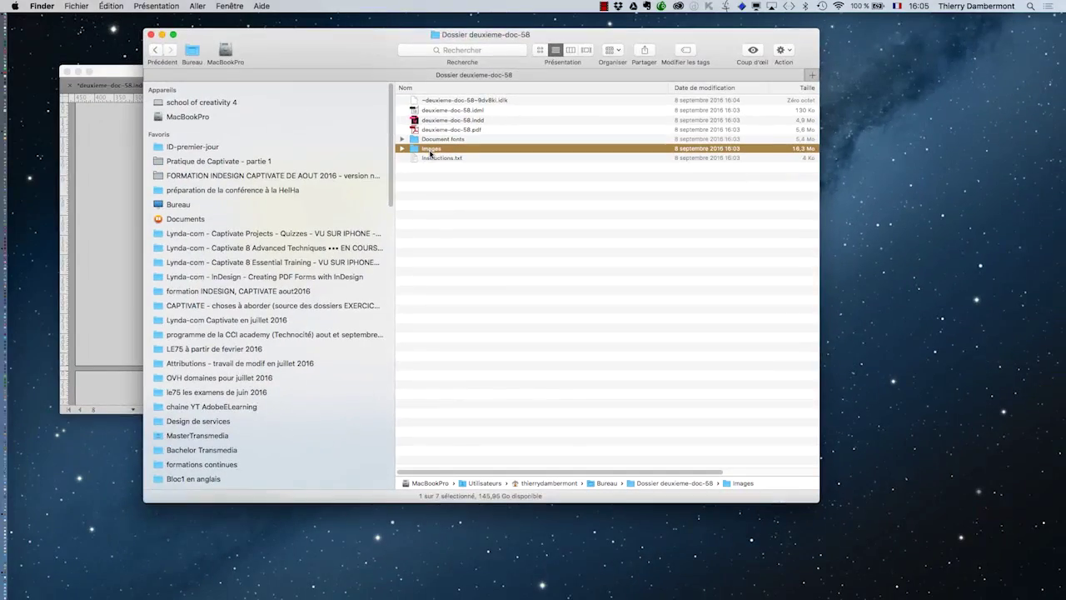
# - Switch back to InDesign and reopen the Links panel to check the status of the linked images
pyautogui.press('super+Tab')
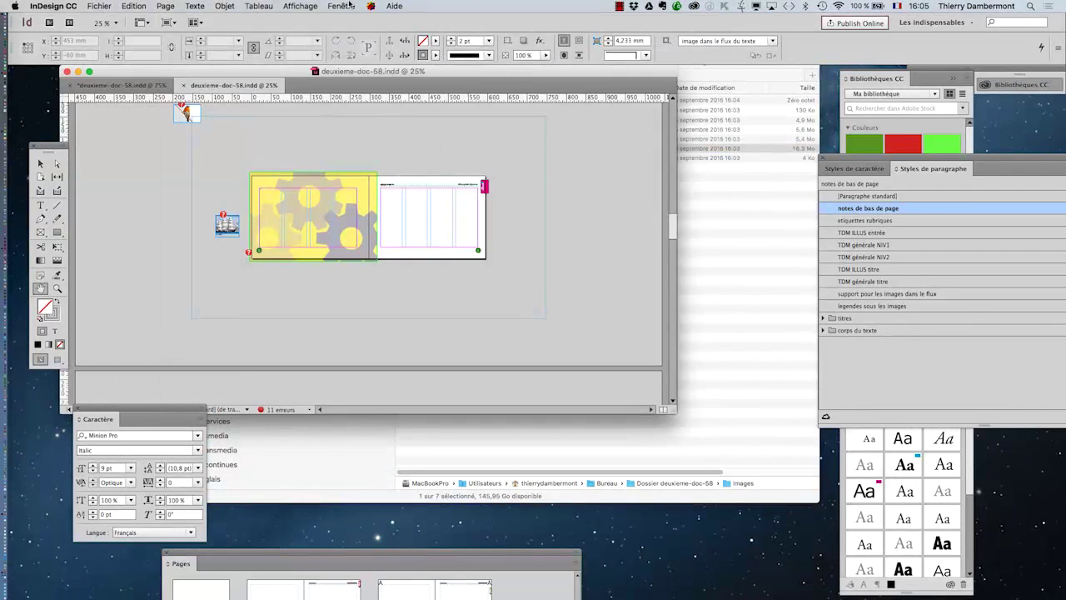
pyautogui.click(343, 6)
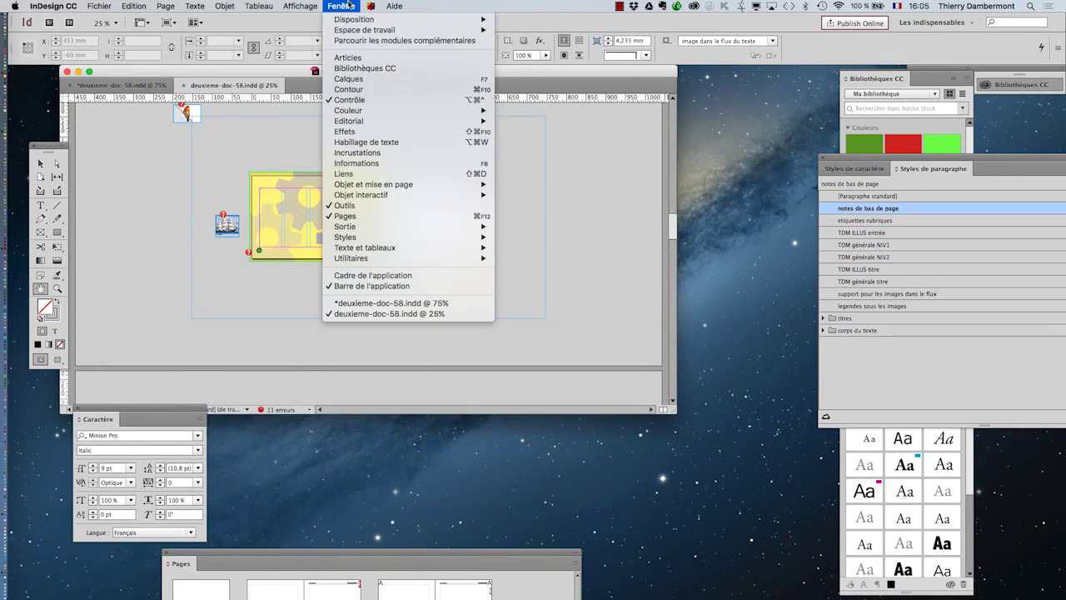
pyautogui.click(373, 174)
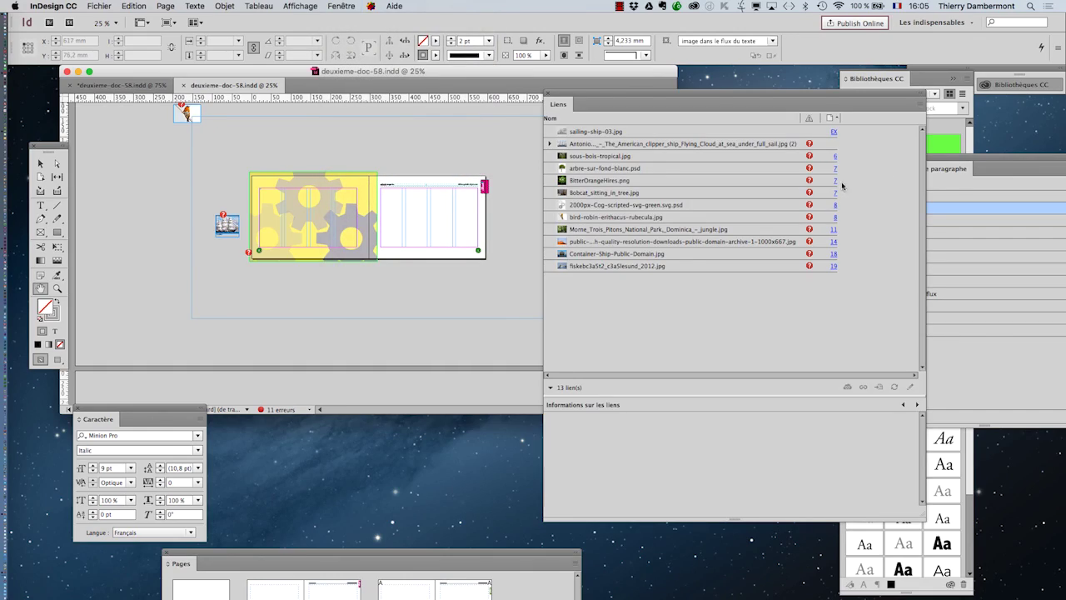